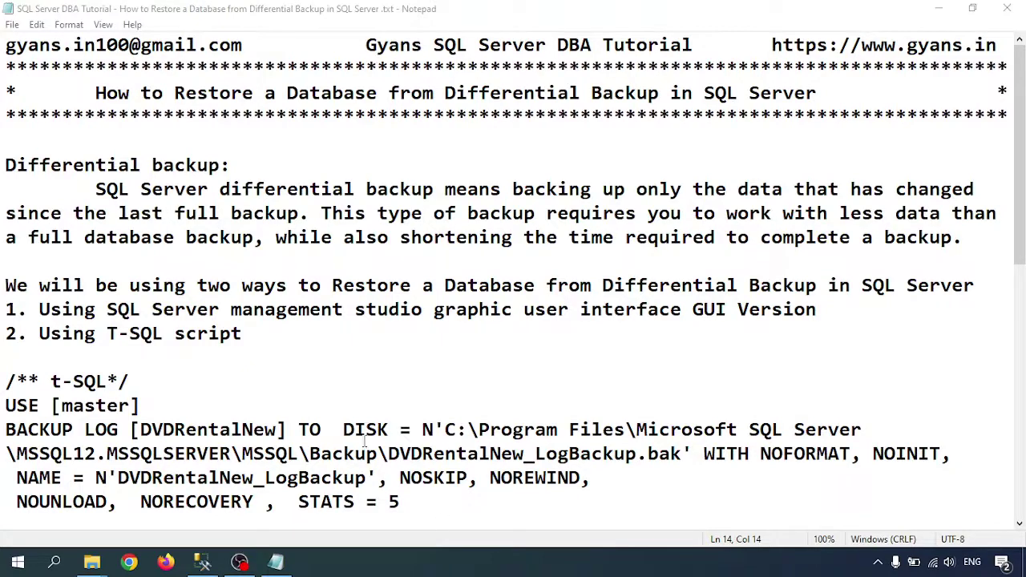
{"action": "left_click_drag", "start_coordinate": [109, 310], "coordinate": [403, 309]}
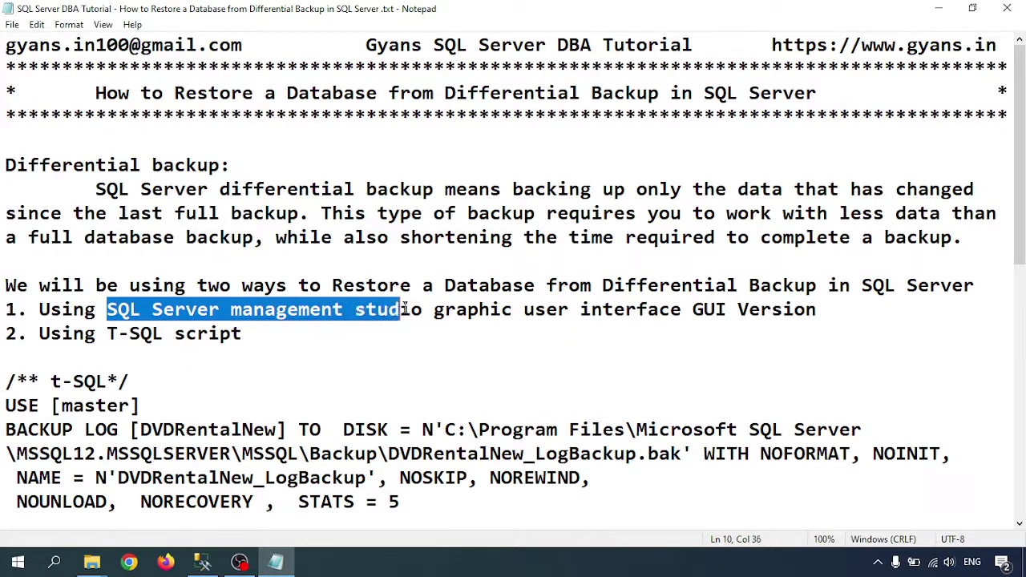
{"action": "left_click", "coordinate": [388, 282]}
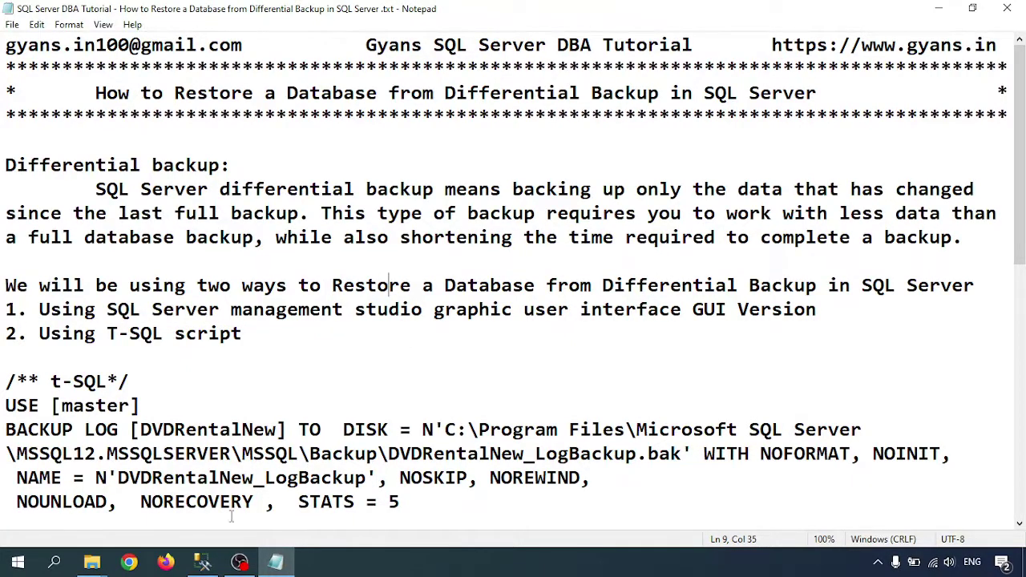
Step: Switch to SQL Server Management Studio and connect to the listed database engine server as sa, entering the account password
{"action": "left_click", "coordinate": [202, 562]}
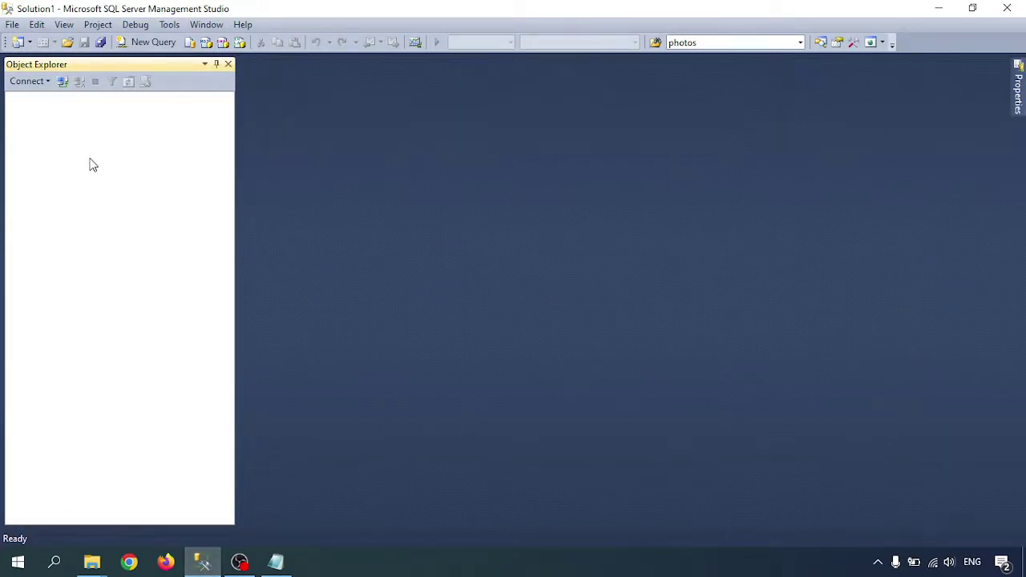
{"action": "left_click", "coordinate": [63, 81]}
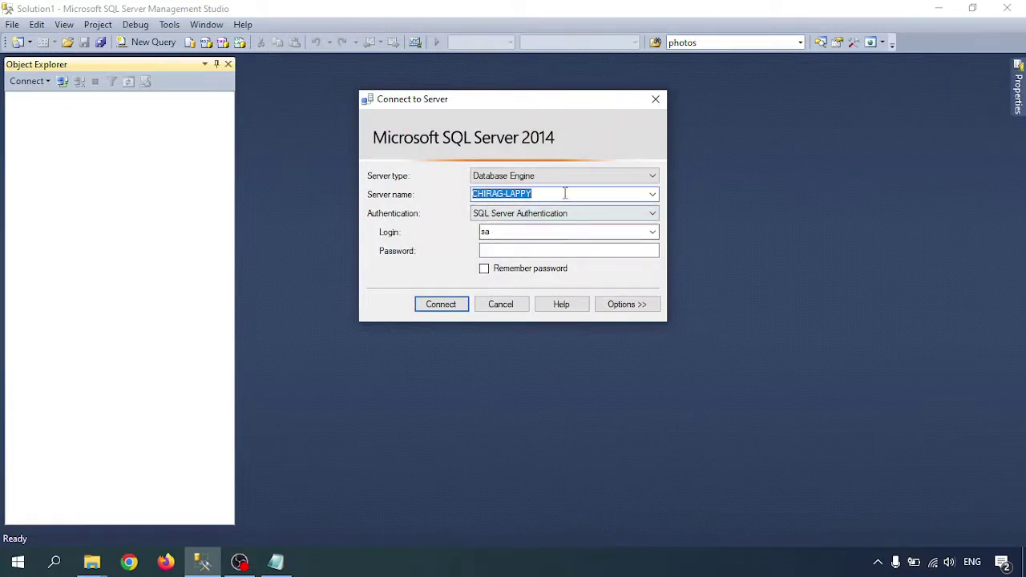
{"action": "left_click", "coordinate": [535, 195]}
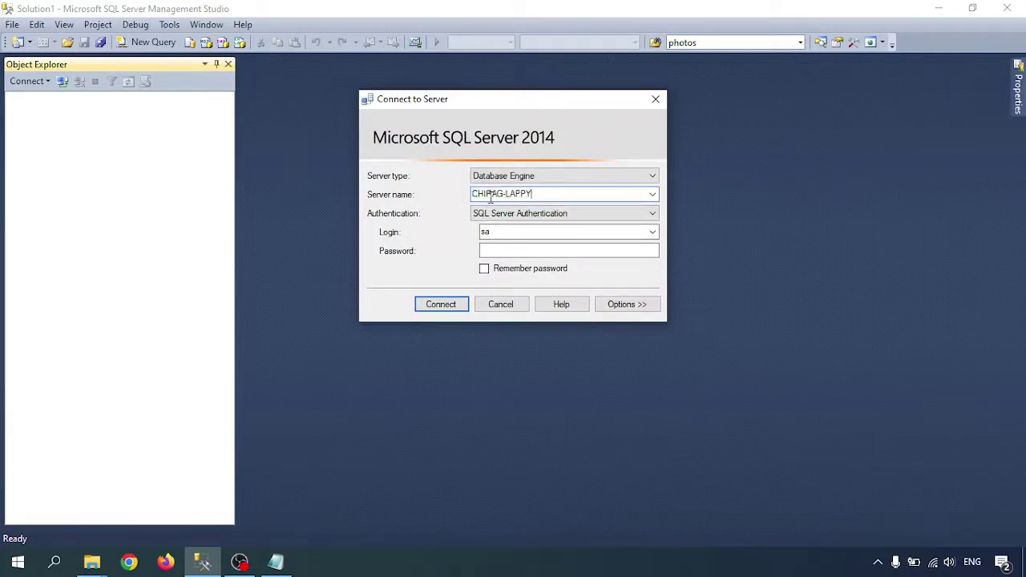
{"action": "left_click_drag", "start_coordinate": [565, 194], "coordinate": [437, 193]}
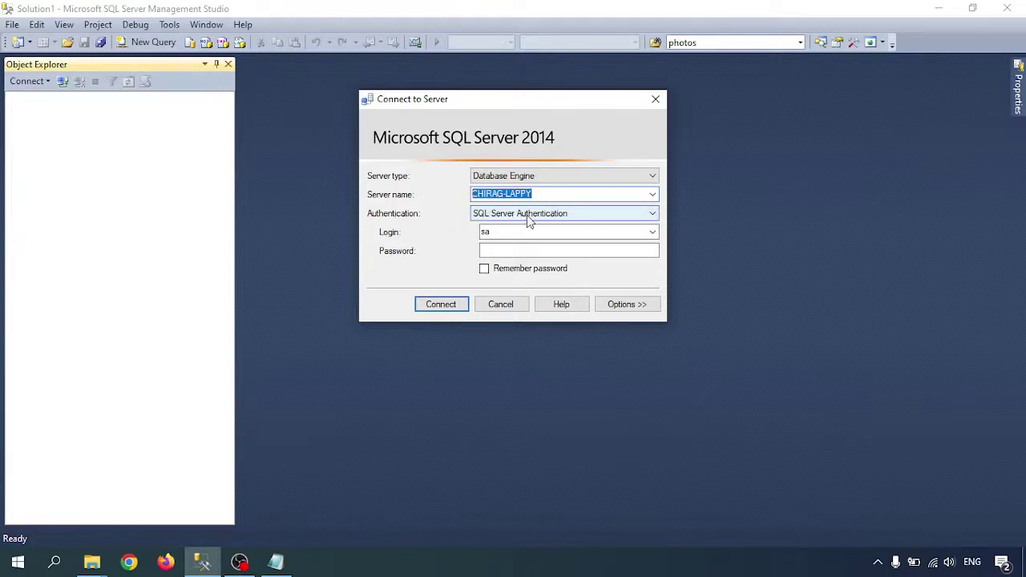
{"action": "key", "text": "Tab"}
{"action": "key", "text": "Tab"}
{"action": "left_click", "coordinate": [506, 251]}
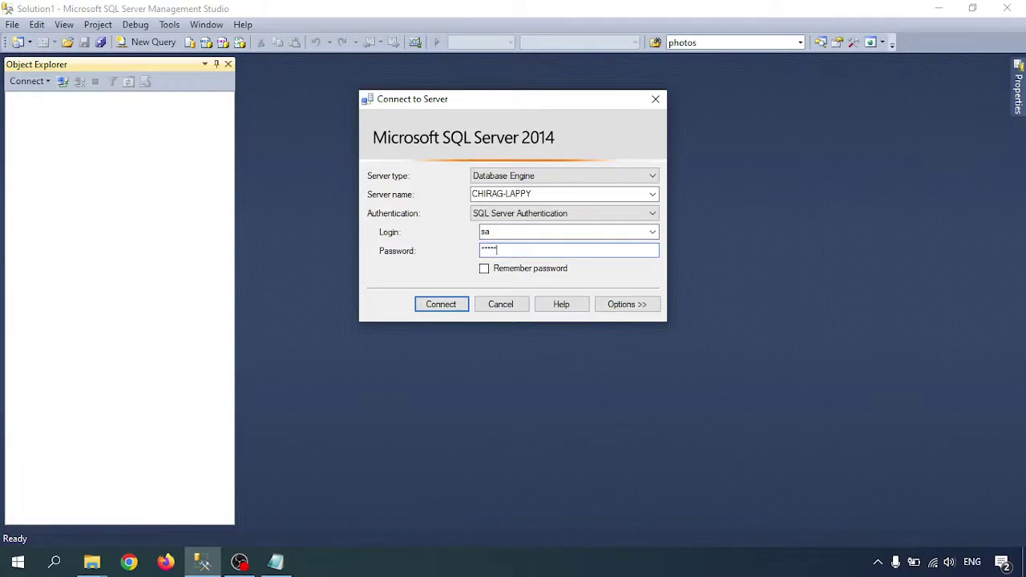
{"action": "key", "text": "Return"}
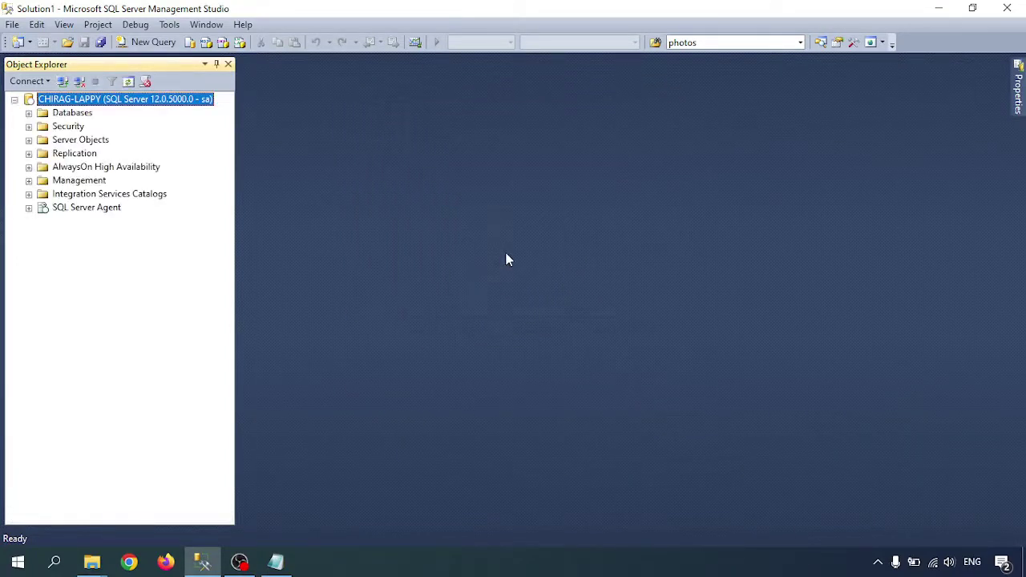
Step: Expand the server's databases and open the database restore dialog for DVDRentalNew
{"action": "left_click", "coordinate": [29, 114]}
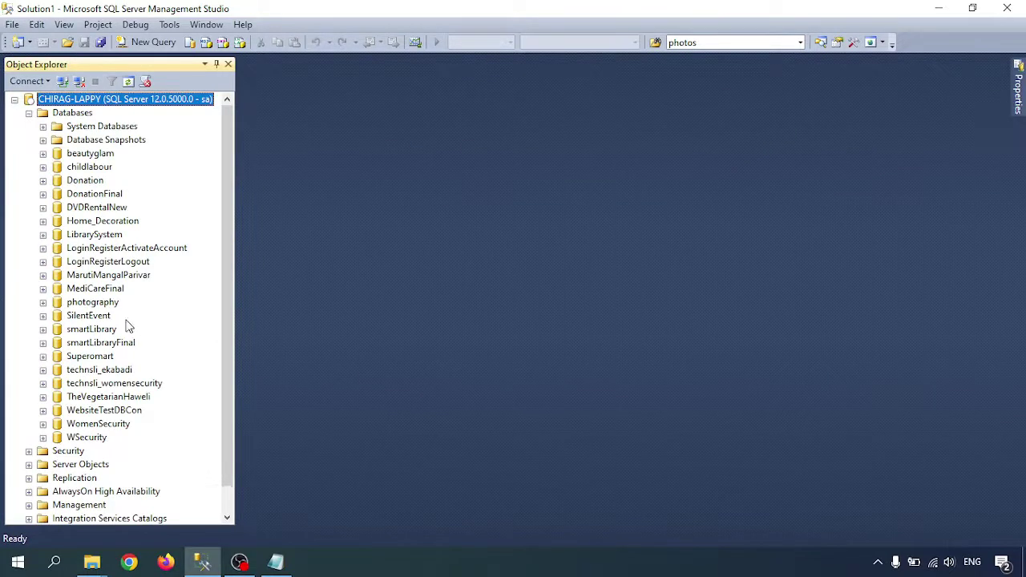
{"action": "left_click", "coordinate": [84, 209]}
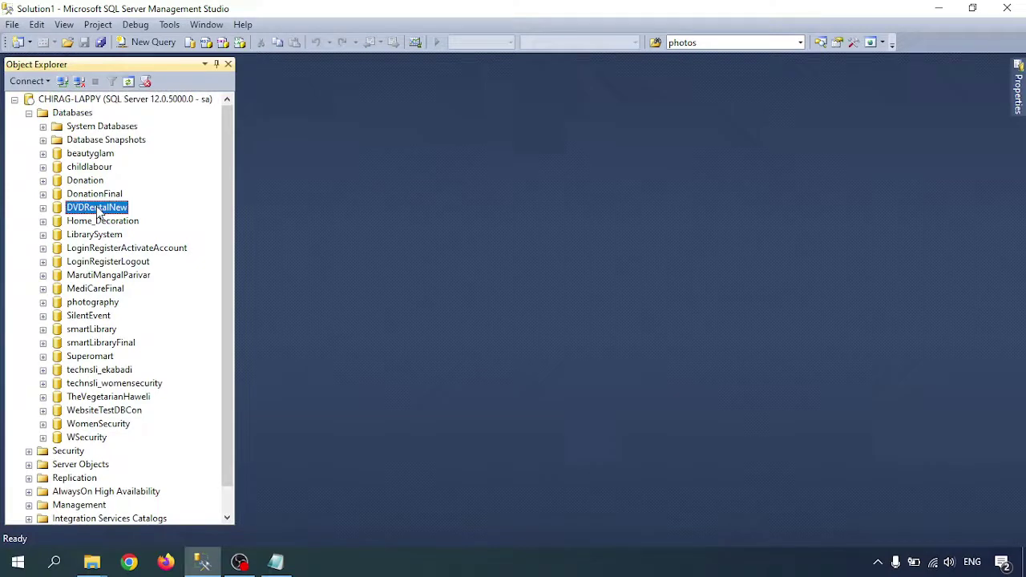
{"action": "right_click", "coordinate": [99, 213]}
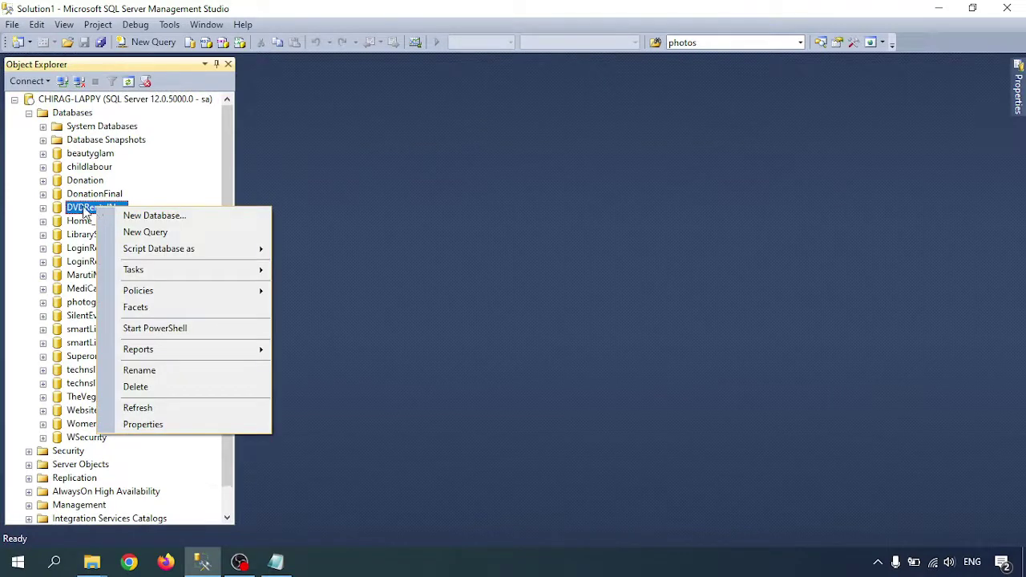
{"action": "left_click", "coordinate": [81, 210]}
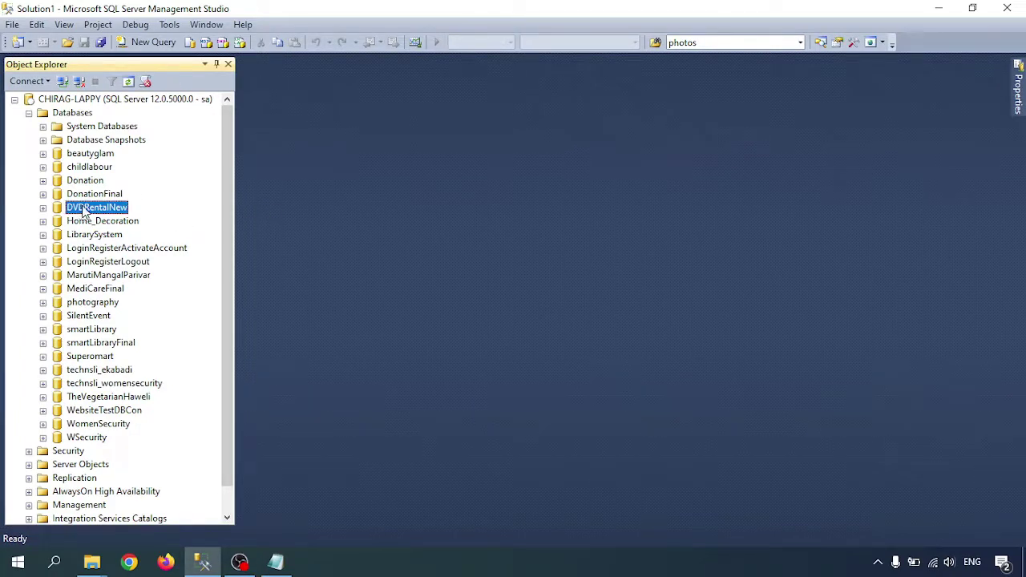
{"action": "right_click", "coordinate": [82, 210]}
{"action": "mouse_move", "coordinate": [155, 275]}
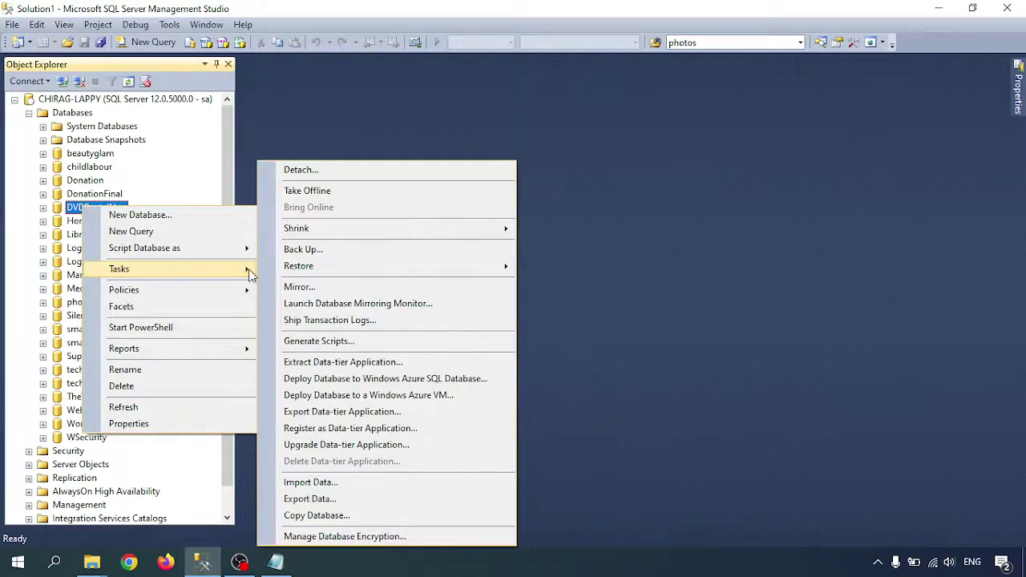
{"action": "mouse_move", "coordinate": [303, 273]}
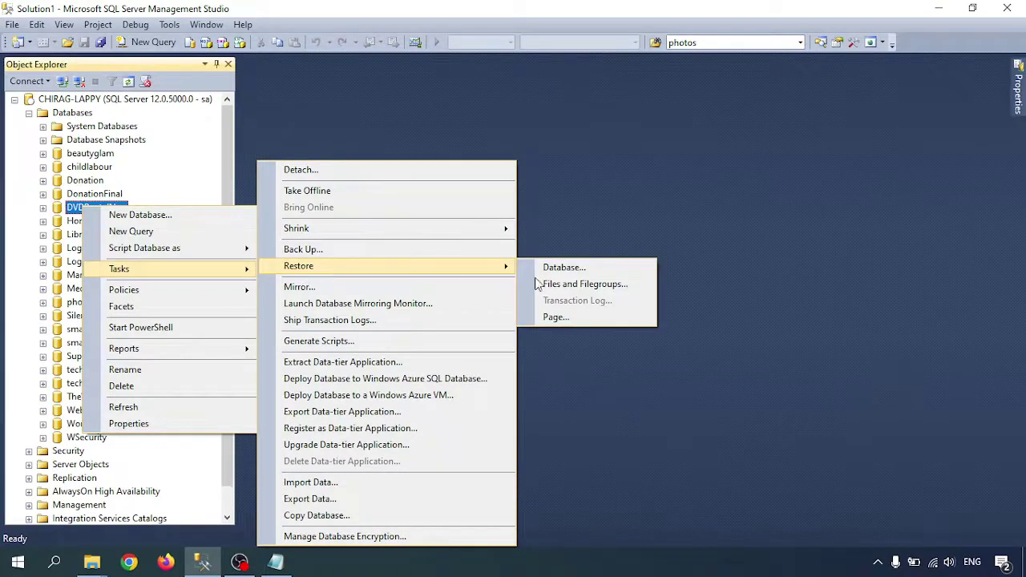
{"action": "left_click", "coordinate": [574, 266]}
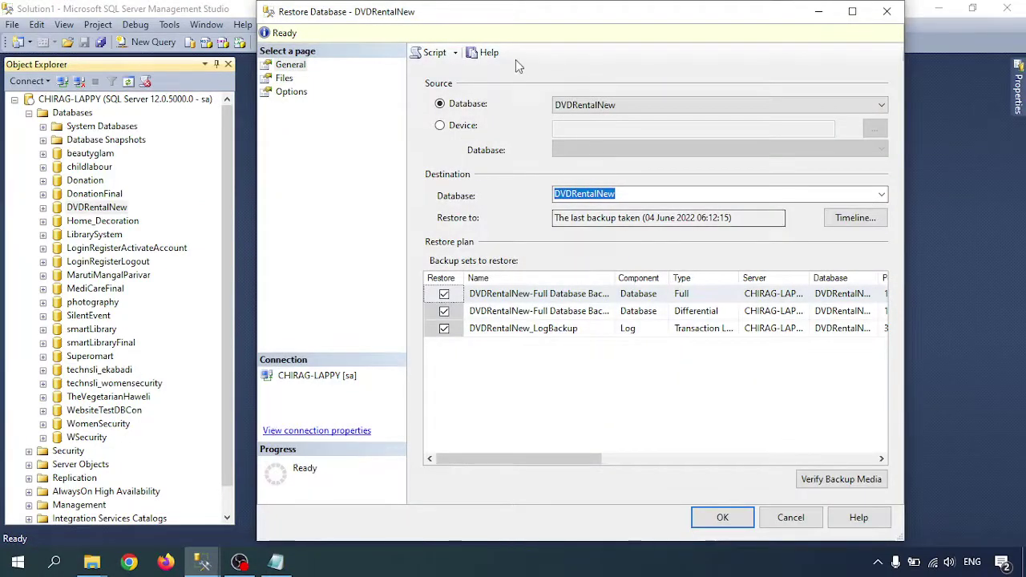
Step: Set the restore source to a device and choose DVDRentalNew_diff.bak from the Backup folder as its media
{"action": "left_click", "coordinate": [459, 126]}
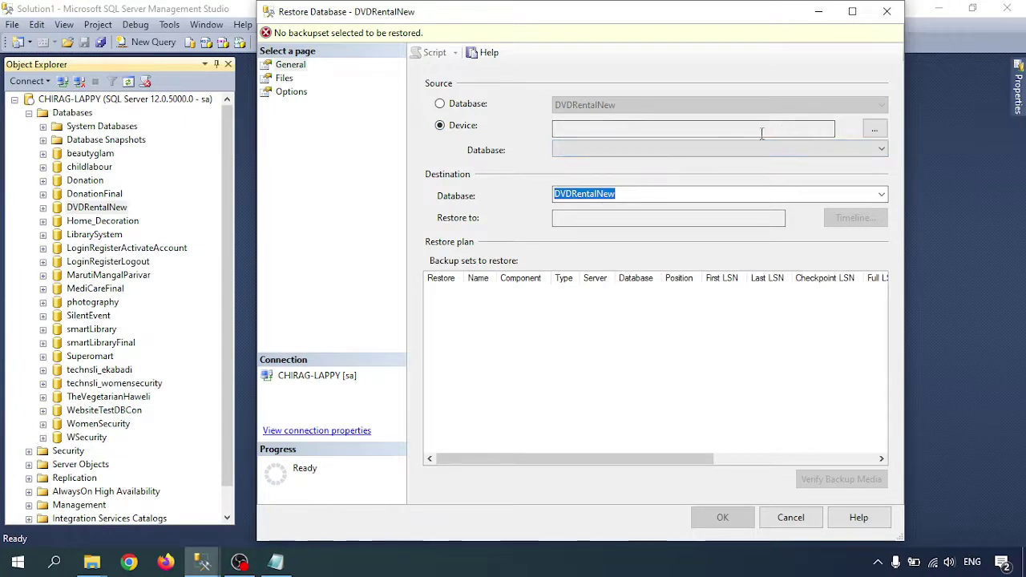
{"action": "left_click", "coordinate": [873, 133]}
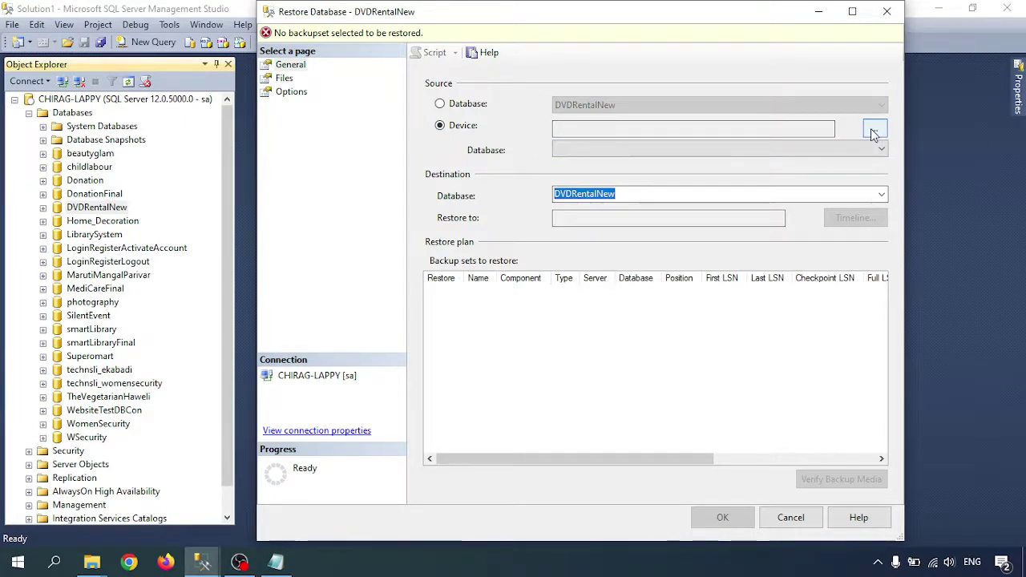
{"action": "left_click", "coordinate": [874, 133]}
{"action": "left_click", "coordinate": [689, 239]}
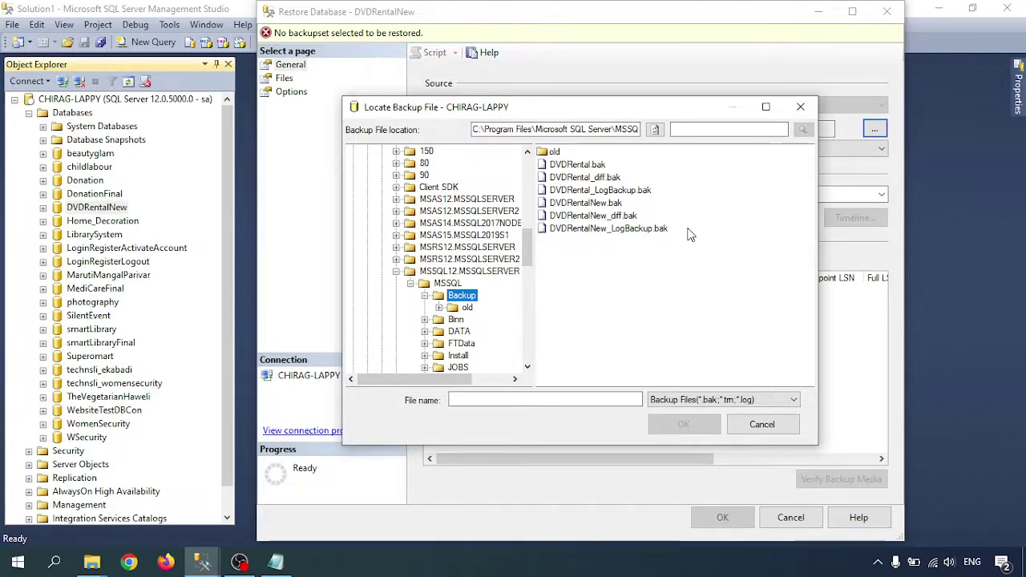
{"action": "left_click", "coordinate": [575, 203]}
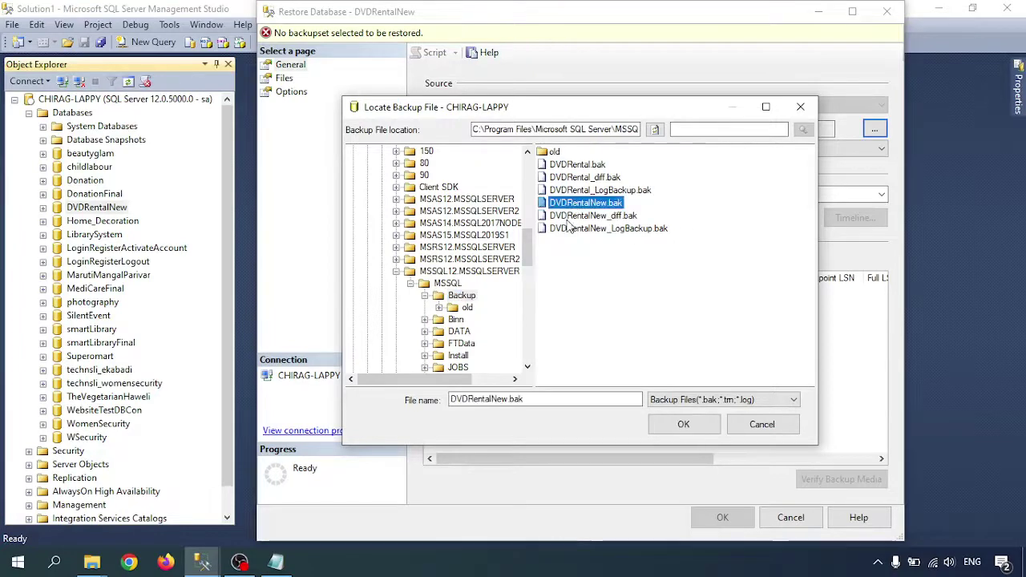
{"action": "left_click", "coordinate": [593, 217]}
{"action": "left_click", "coordinate": [683, 425]}
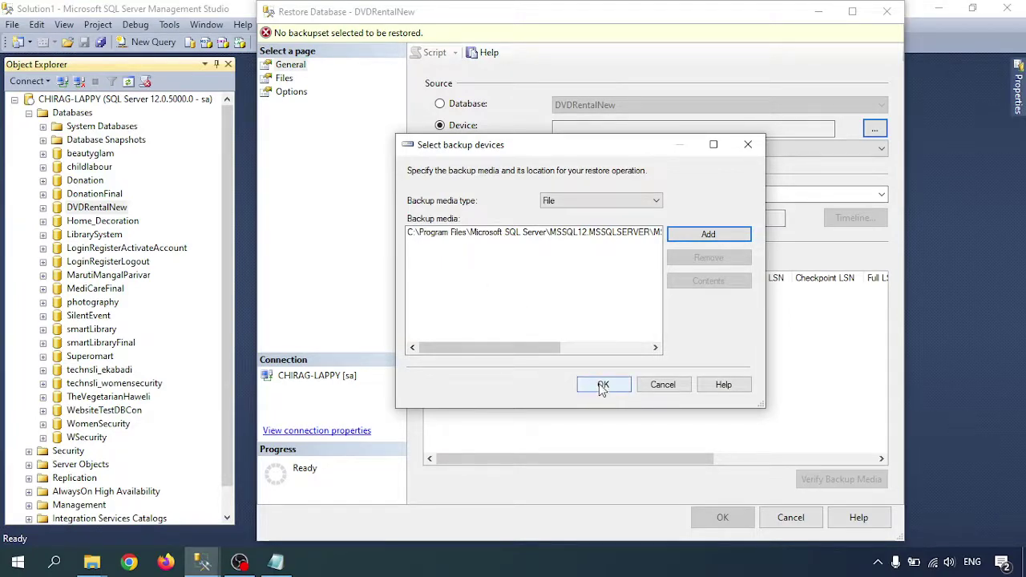
{"action": "left_click", "coordinate": [603, 385]}
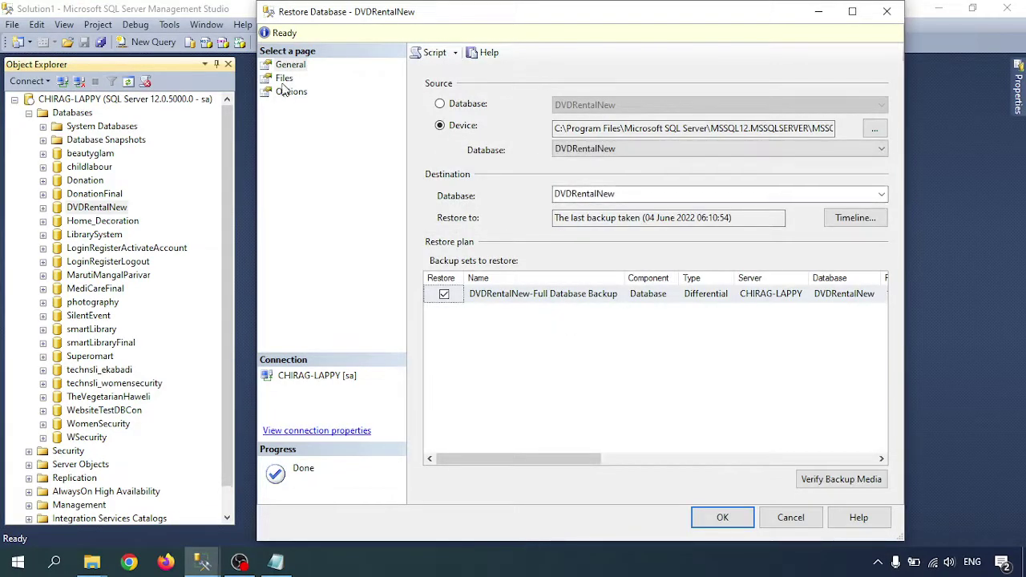
Step: Review the restore file locations and enable overwriting the existing database (WITH REPLACE) in the restore options
{"action": "left_click", "coordinate": [283, 78]}
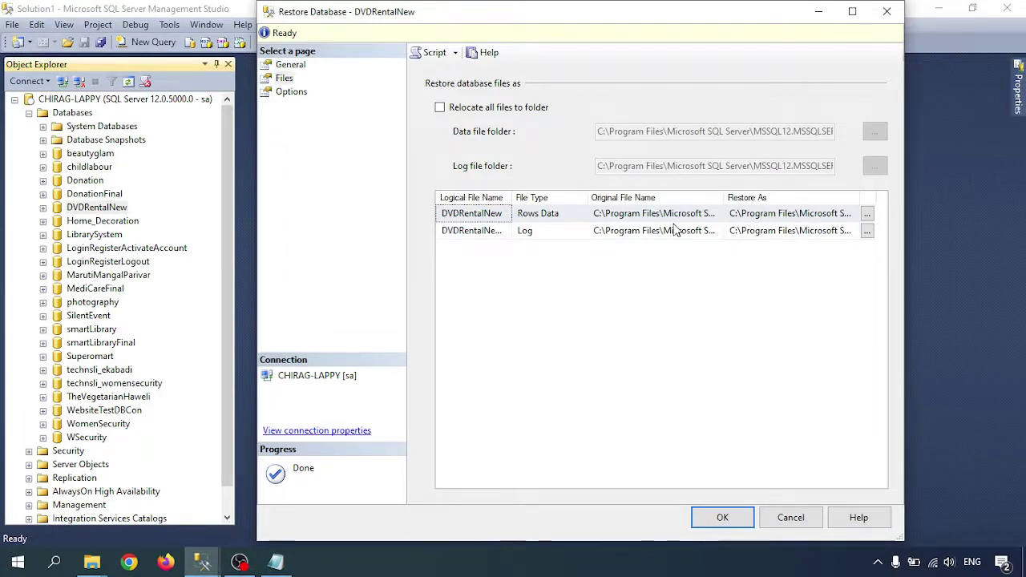
{"action": "left_click", "coordinate": [290, 93]}
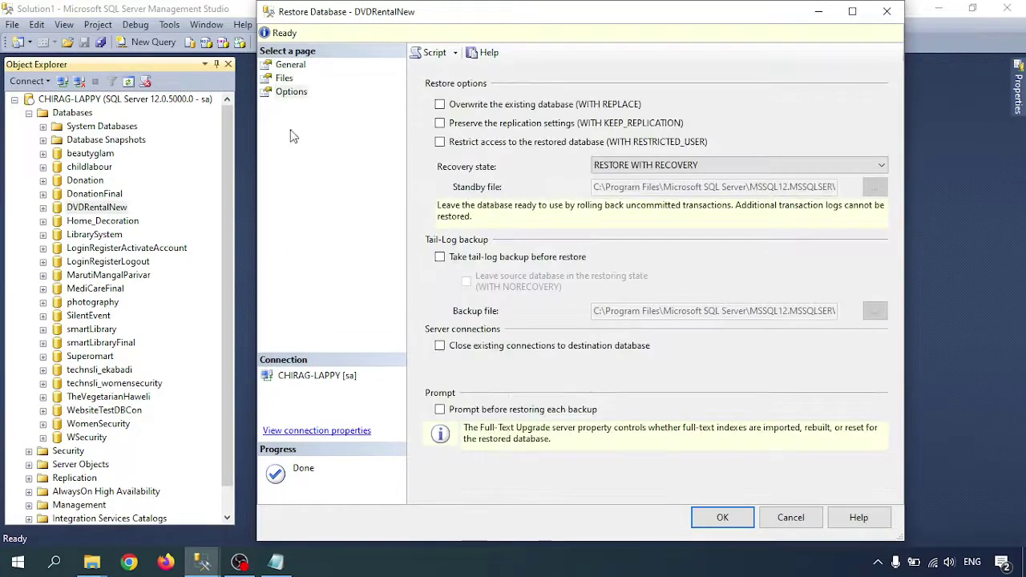
{"action": "left_click", "coordinate": [440, 105]}
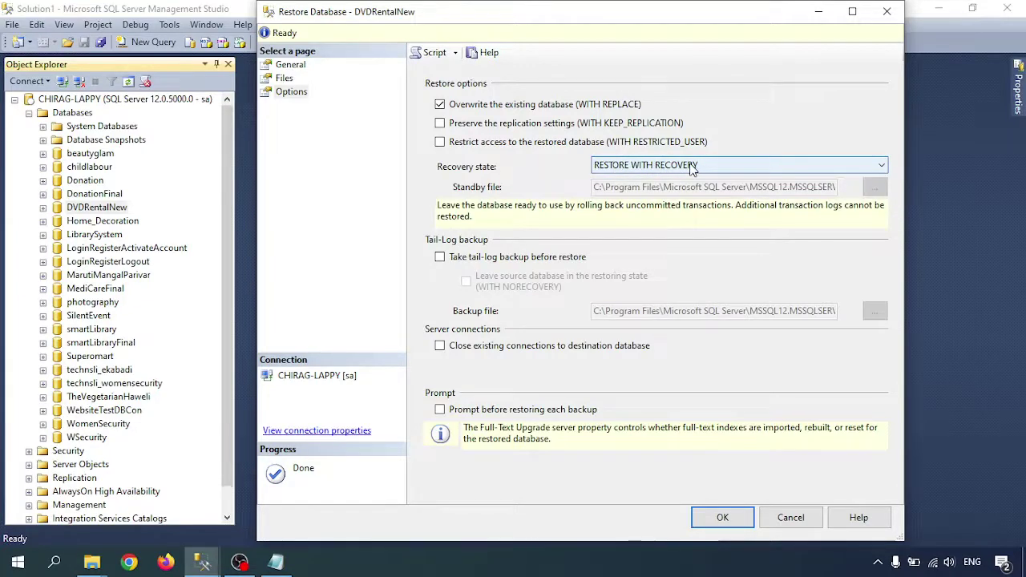
Step: Try to restore DVDRentalNew from the differential backup set alone and read the restore result's details
{"action": "left_click", "coordinate": [290, 65]}
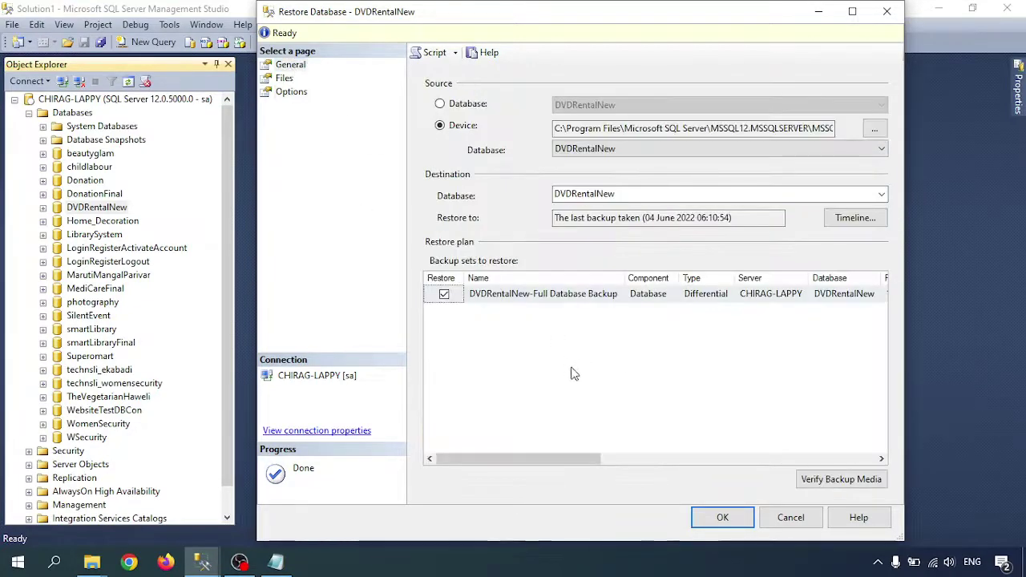
{"action": "left_click", "coordinate": [694, 303]}
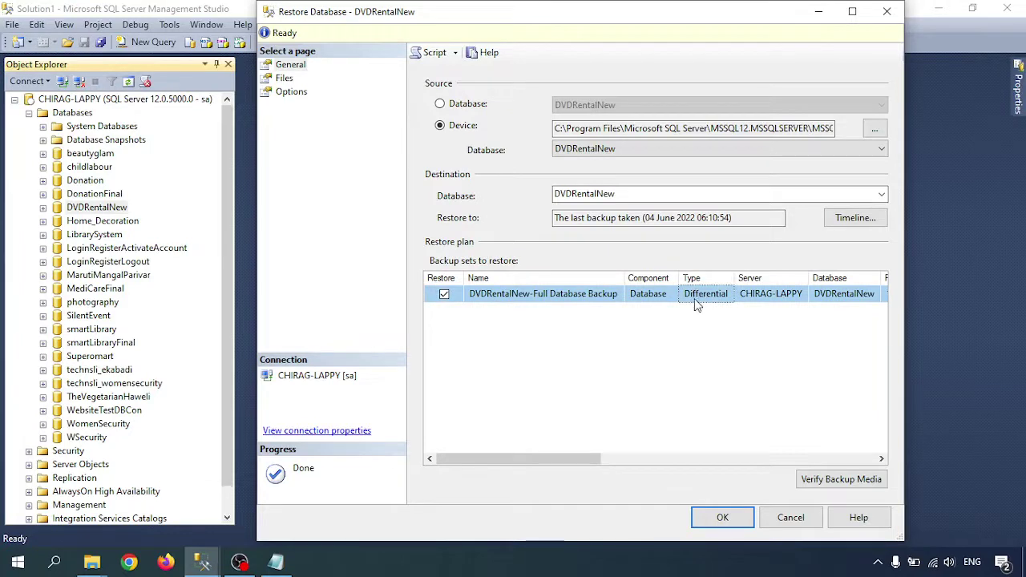
{"action": "left_click", "coordinate": [723, 517]}
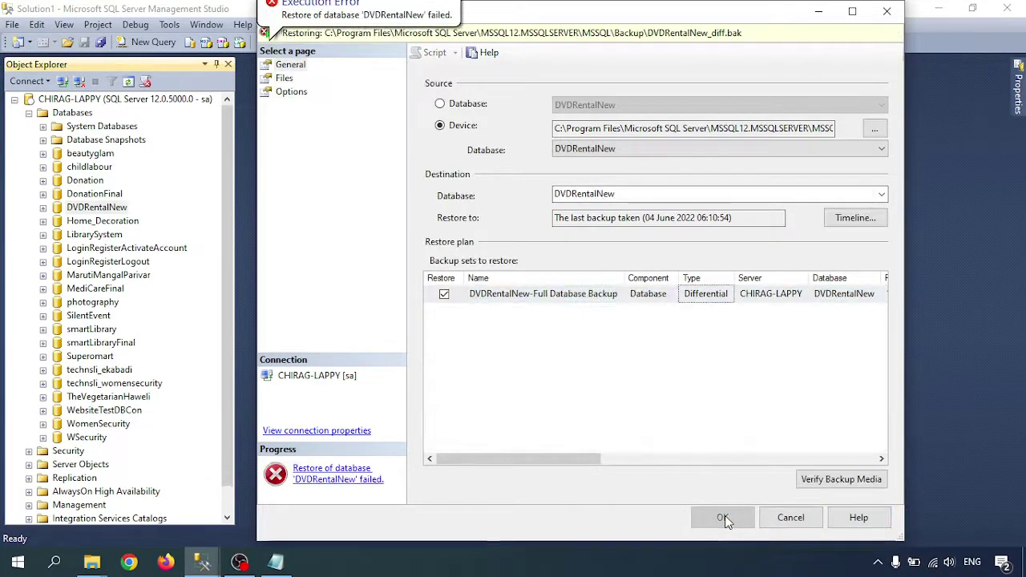
{"action": "left_click", "coordinate": [322, 485]}
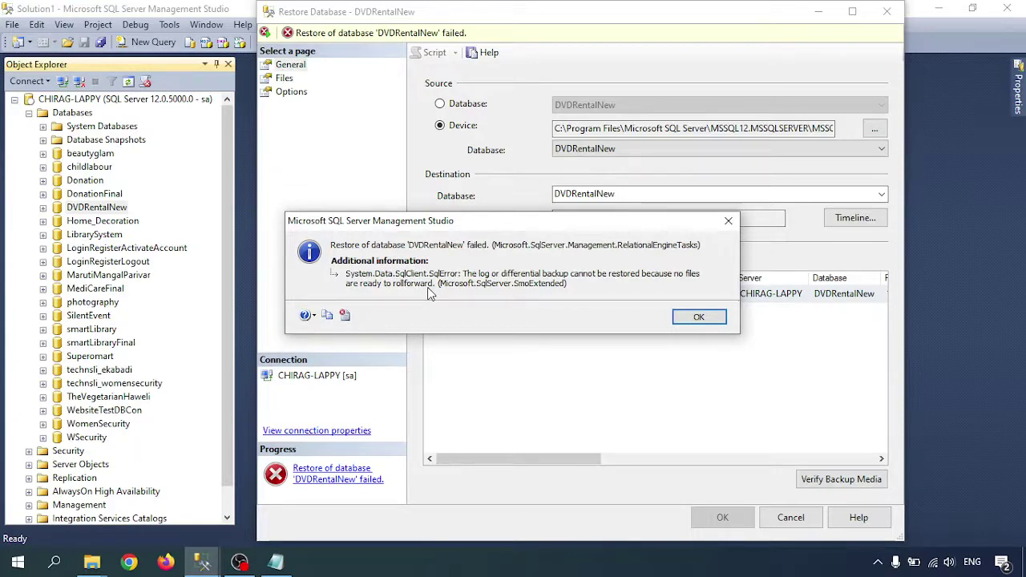
{"action": "left_click", "coordinate": [697, 317]}
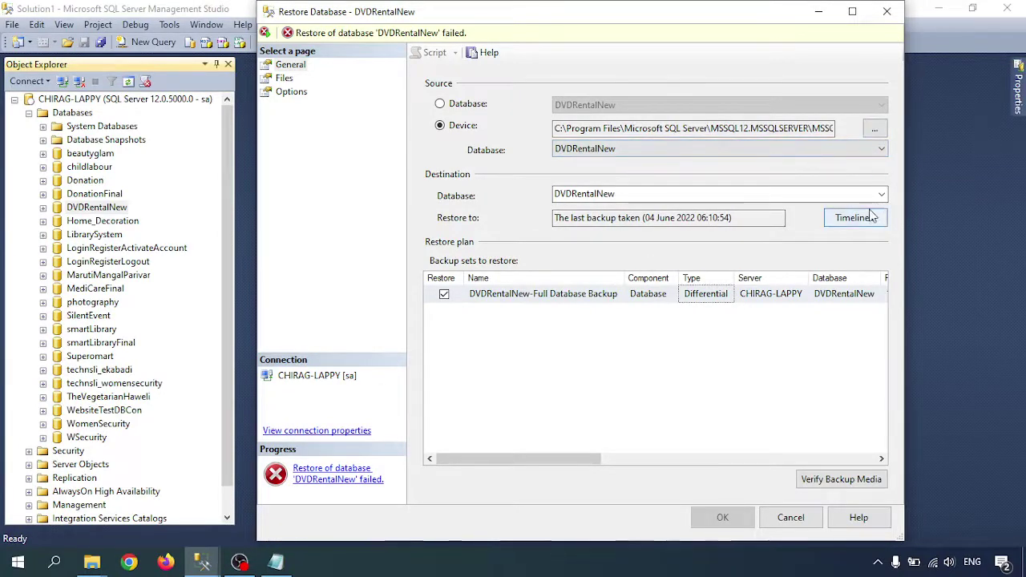
Step: Add DVDRentalNew.bak from the Backup folder to the restore's backup media alongside DVDRentalNew_diff.bak and accept both files
{"action": "left_click", "coordinate": [873, 131]}
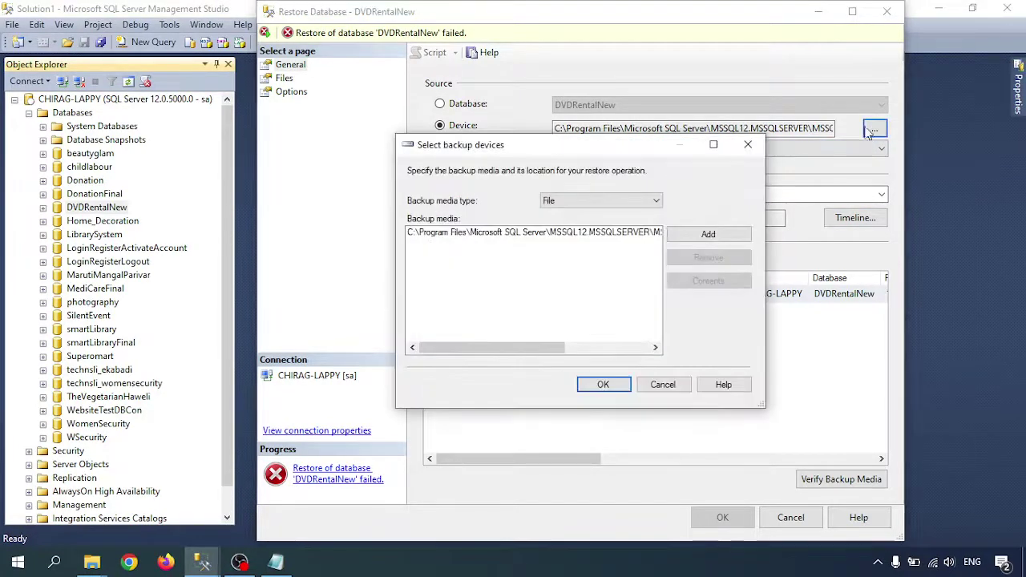
{"action": "left_click", "coordinate": [708, 234]}
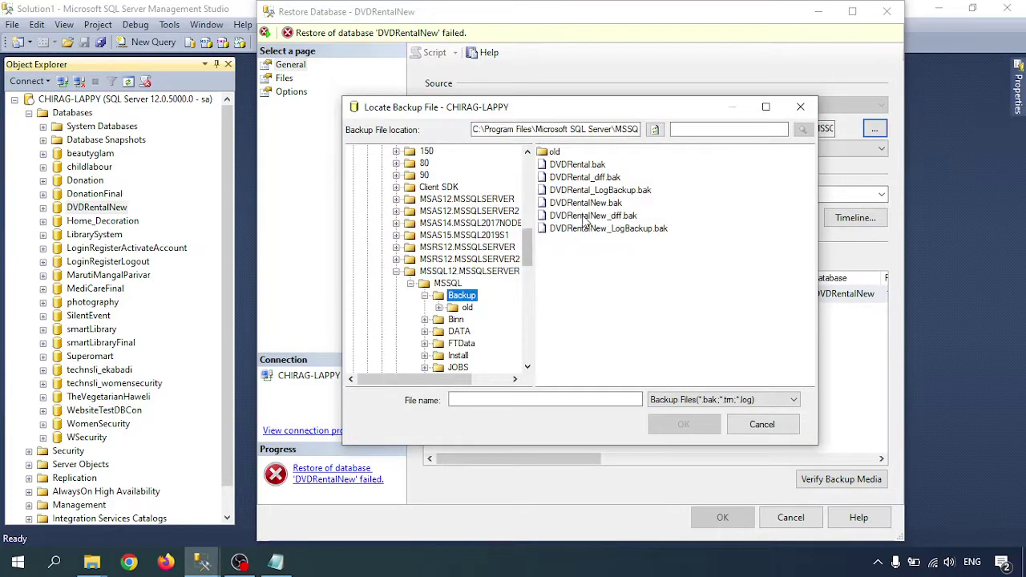
{"action": "left_click", "coordinate": [586, 216]}
{"action": "double_click", "coordinate": [585, 216]}
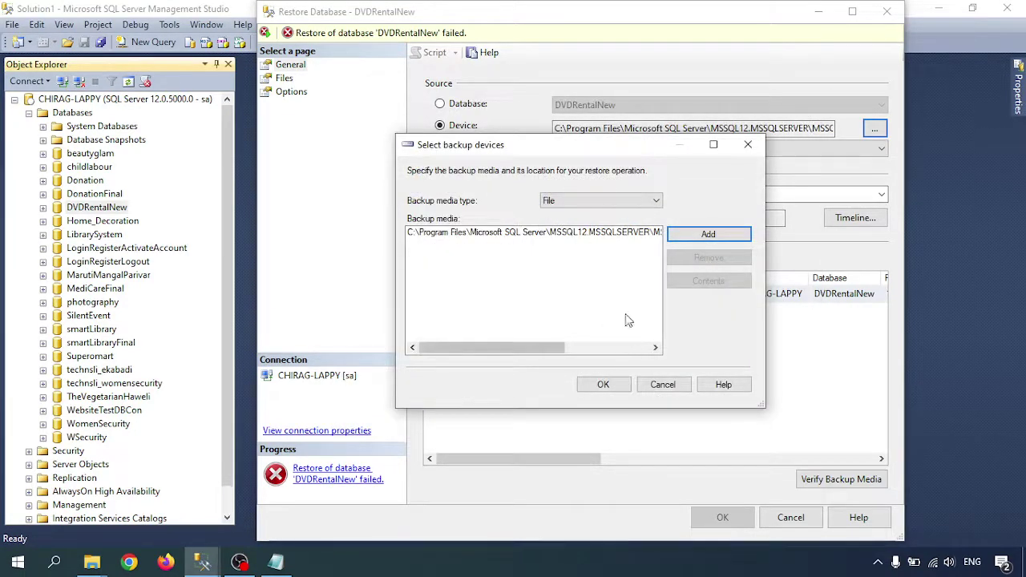
{"action": "left_click", "coordinate": [693, 235]}
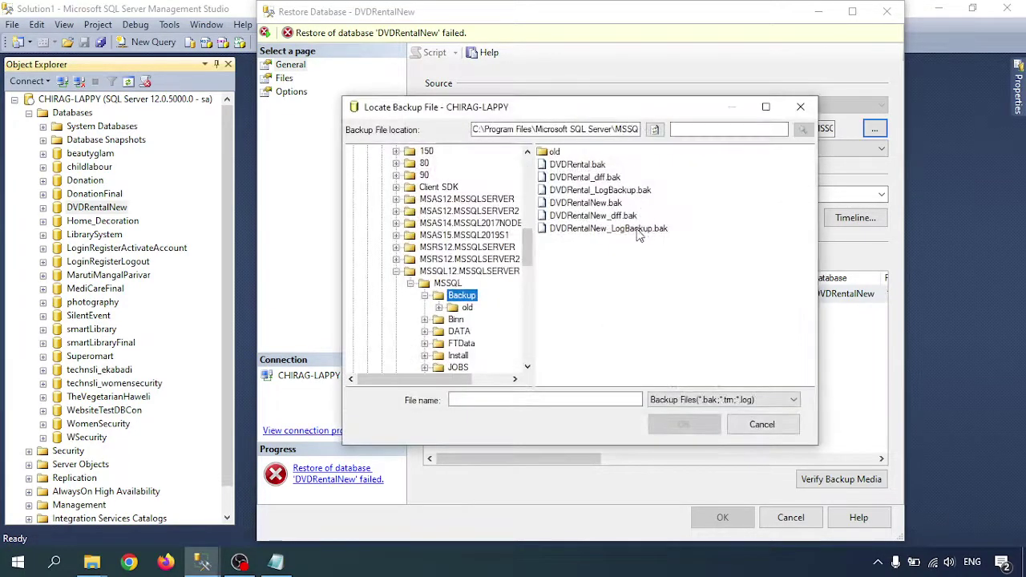
{"action": "left_click", "coordinate": [591, 204]}
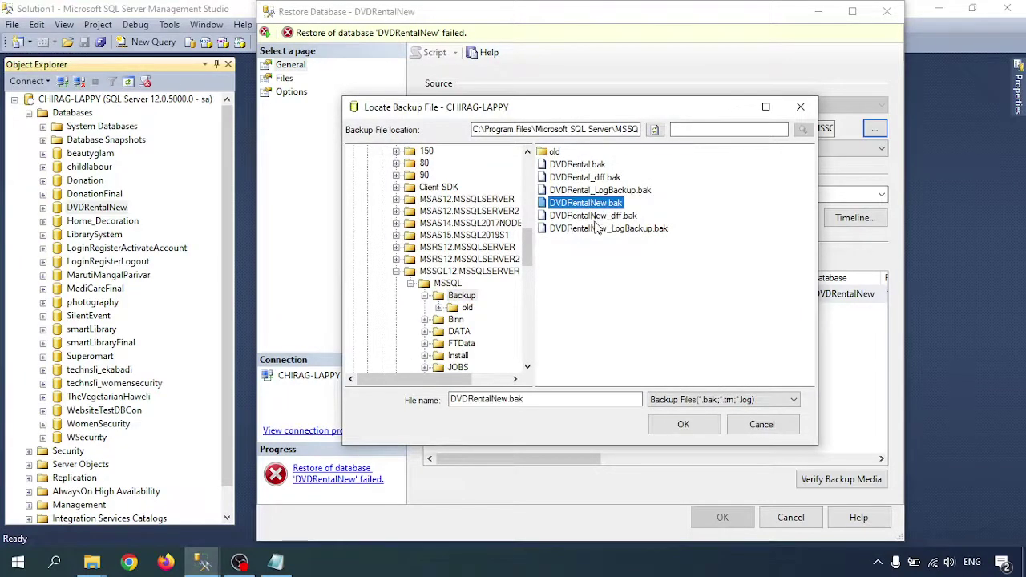
{"action": "left_click", "coordinate": [593, 216], "text": "ctrl"}
{"action": "left_click", "coordinate": [697, 427]}
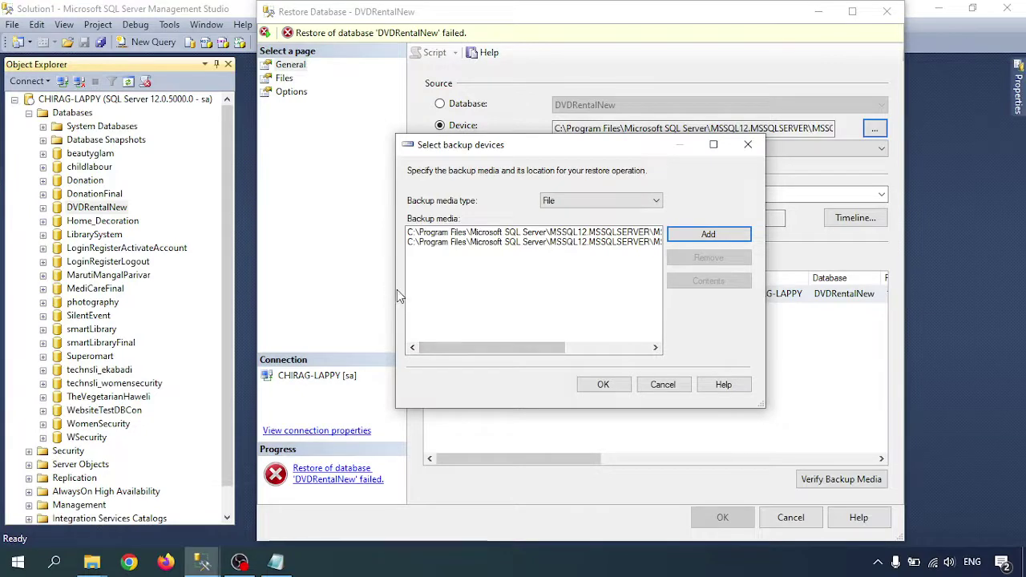
{"action": "left_click_drag", "start_coordinate": [393, 289], "coordinate": [224, 261]}
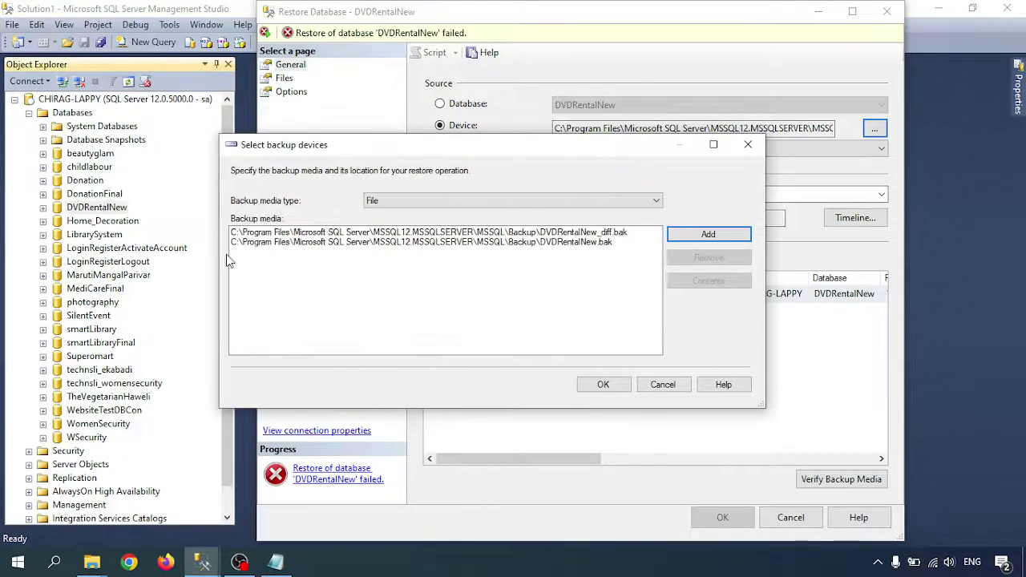
{"action": "left_click", "coordinate": [554, 234]}
{"action": "left_click", "coordinate": [579, 243]}
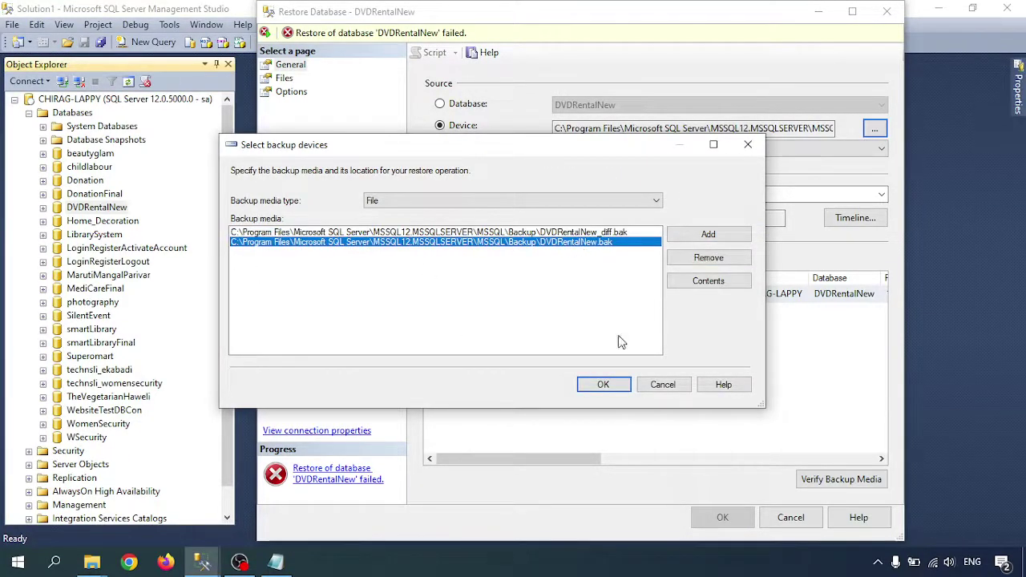
{"action": "left_click", "coordinate": [607, 385]}
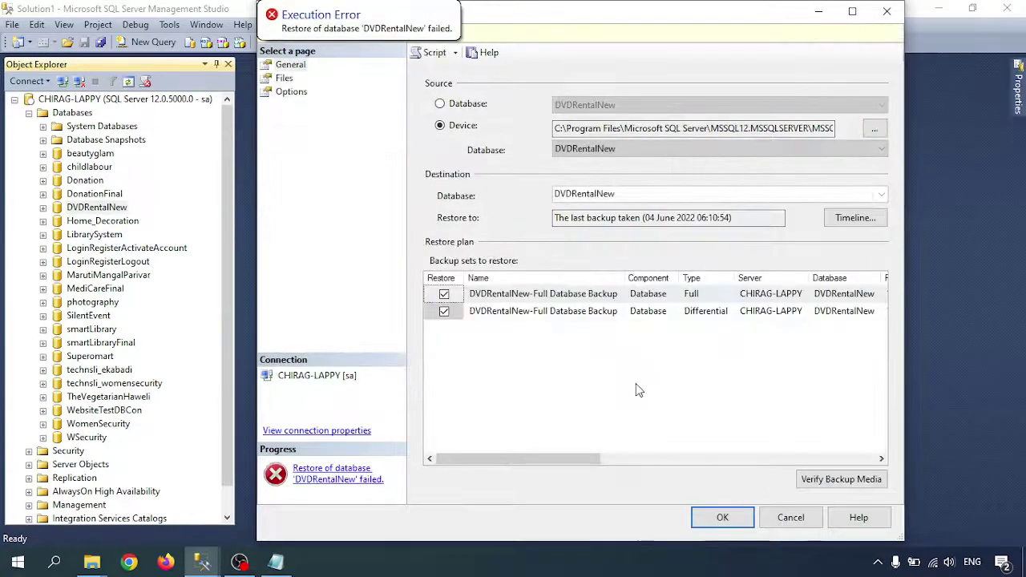
Step: Restore DVDRentalNew using both the full and differential backup sets and dismiss the result message
{"action": "left_click", "coordinate": [658, 363]}
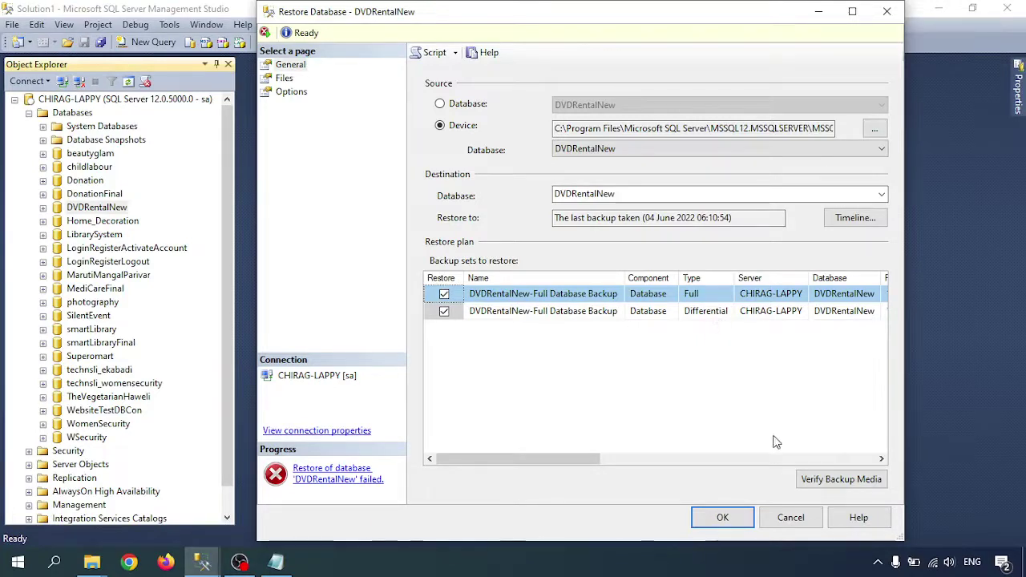
{"action": "left_click", "coordinate": [719, 518]}
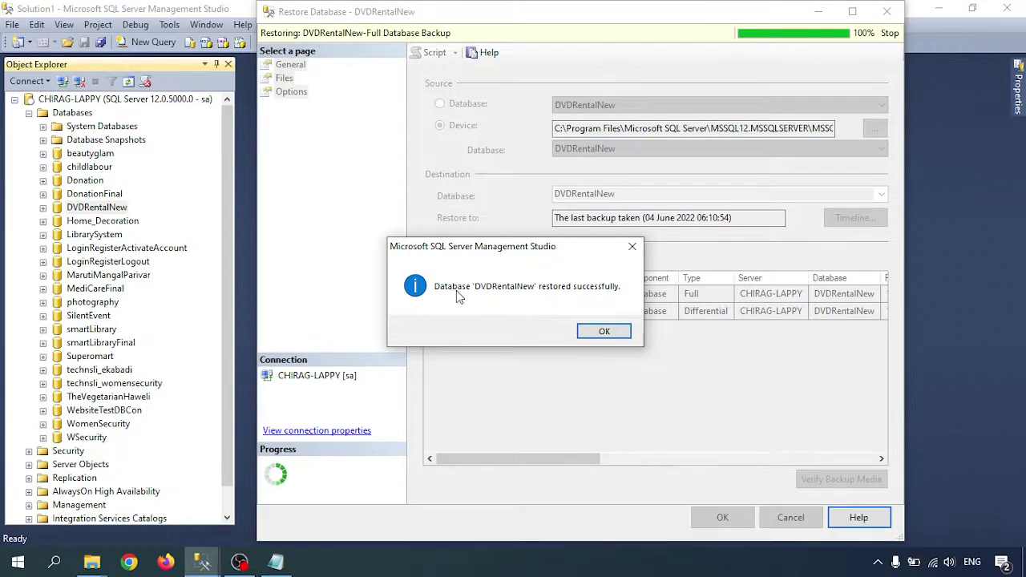
{"action": "left_click", "coordinate": [602, 333]}
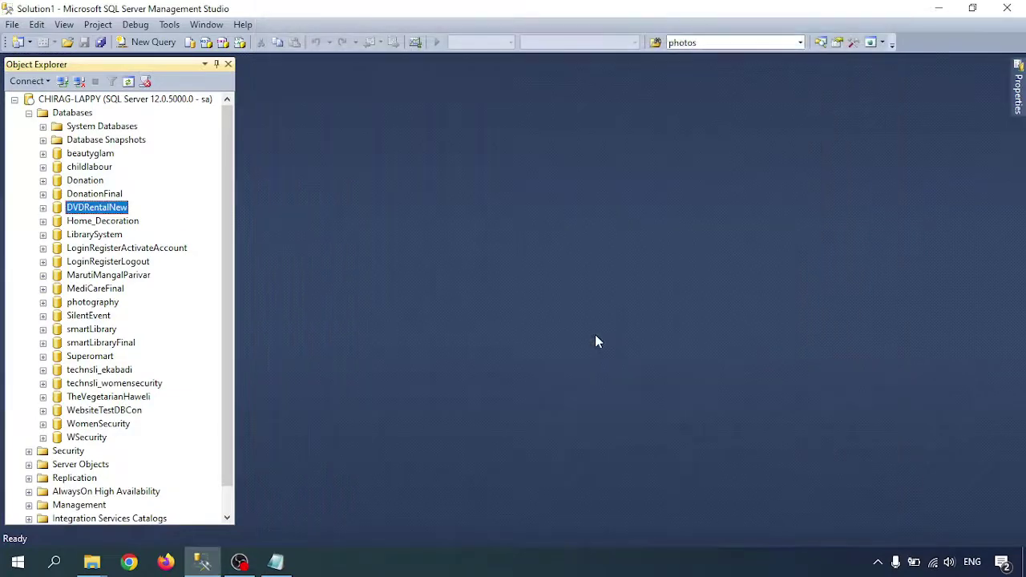
Step: Create a new query on DVDRentalNew and paste in the T-SQL log backup and restore script, through GO, from the Notepad notes
{"action": "right_click", "coordinate": [97, 210]}
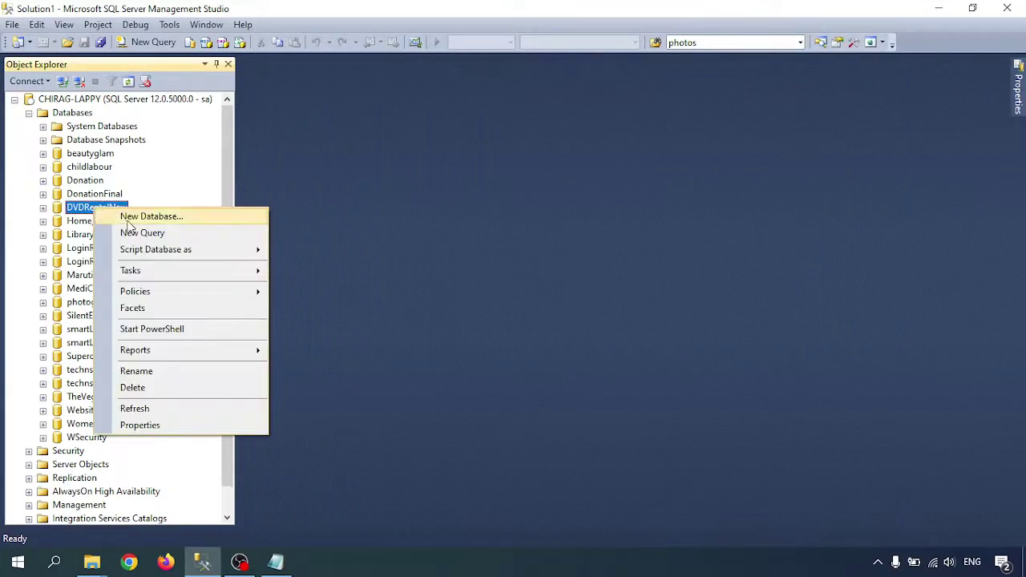
{"action": "left_click", "coordinate": [142, 232]}
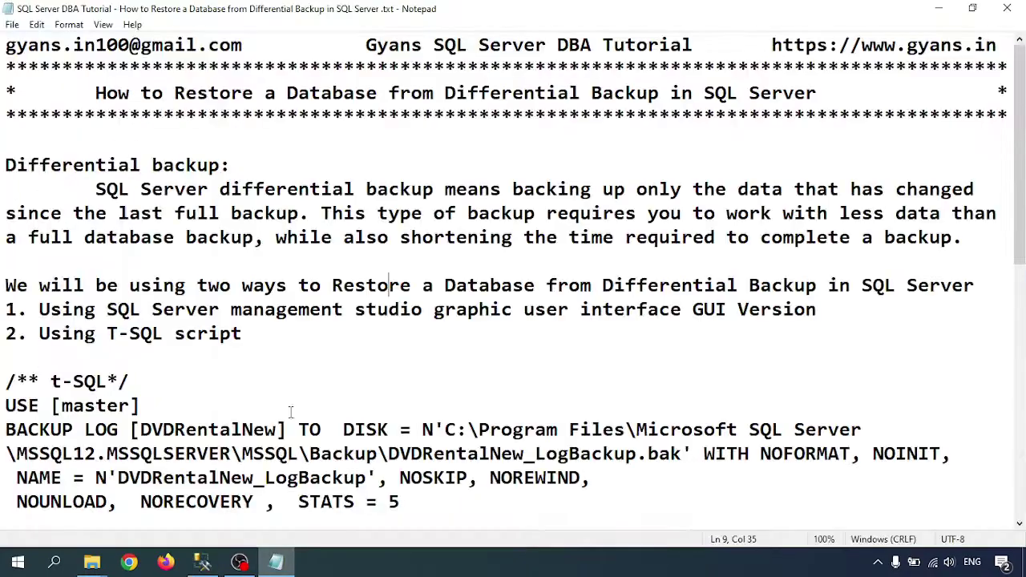
{"action": "left_click", "coordinate": [275, 561]}
{"action": "left_click", "coordinate": [10, 377]}
{"action": "scroll", "coordinate": [145, 362], "scroll_direction": "down", "scroll_amount": 3}
{"action": "left_click", "coordinate": [32, 479], "text": "shift"}
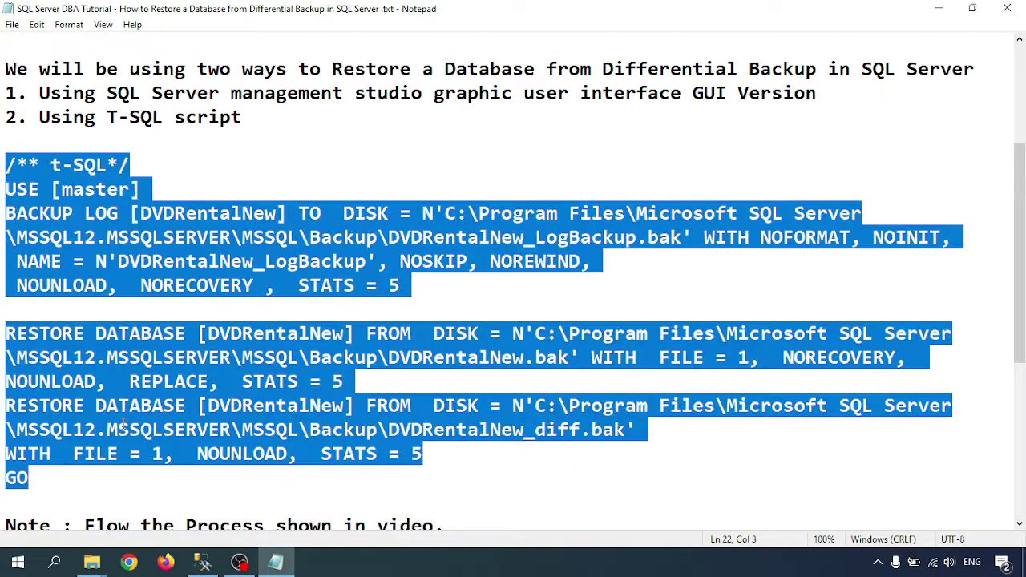
{"action": "left_click", "coordinate": [480, 315]}
{"action": "left_click", "coordinate": [939, 8]}
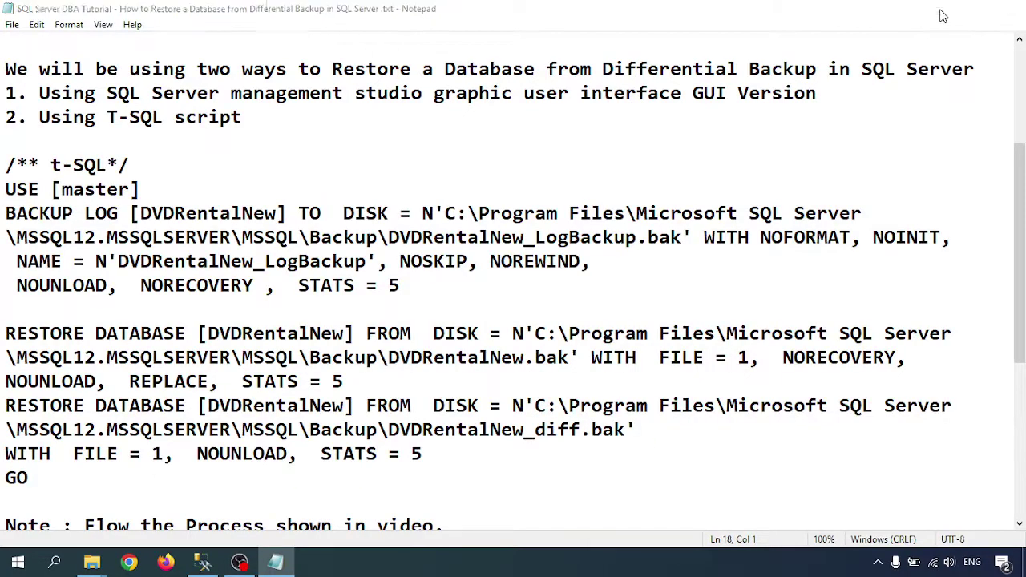
{"action": "key", "text": "ctrl+v"}
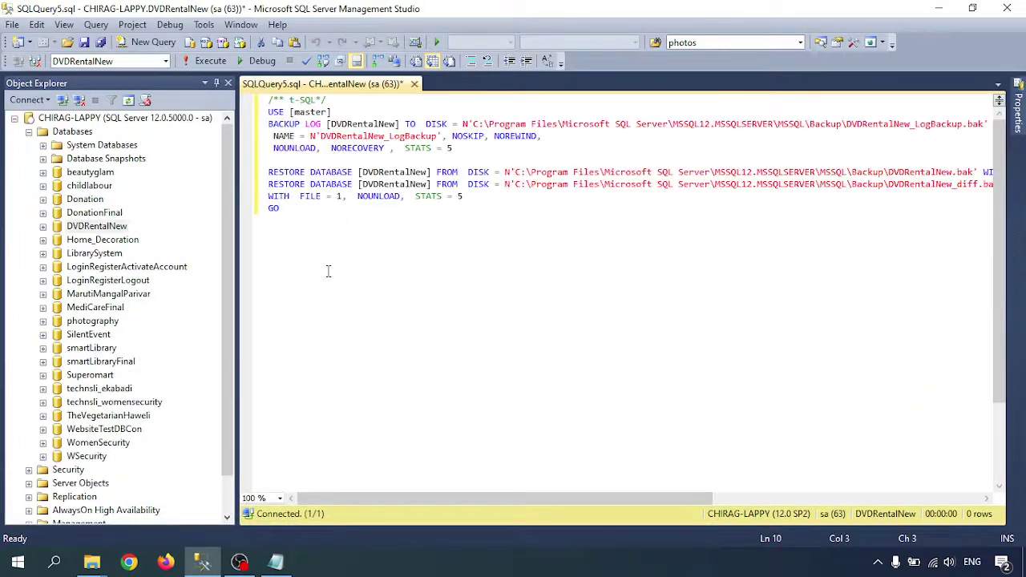
Step: Enlarge the query text, collapse Object Explorer, and examine the script's BACKUP LOG and RESTORE DATABASE statements for the database name
{"action": "scroll", "coordinate": [318, 277], "scroll_direction": "up", "scroll_amount": 3}
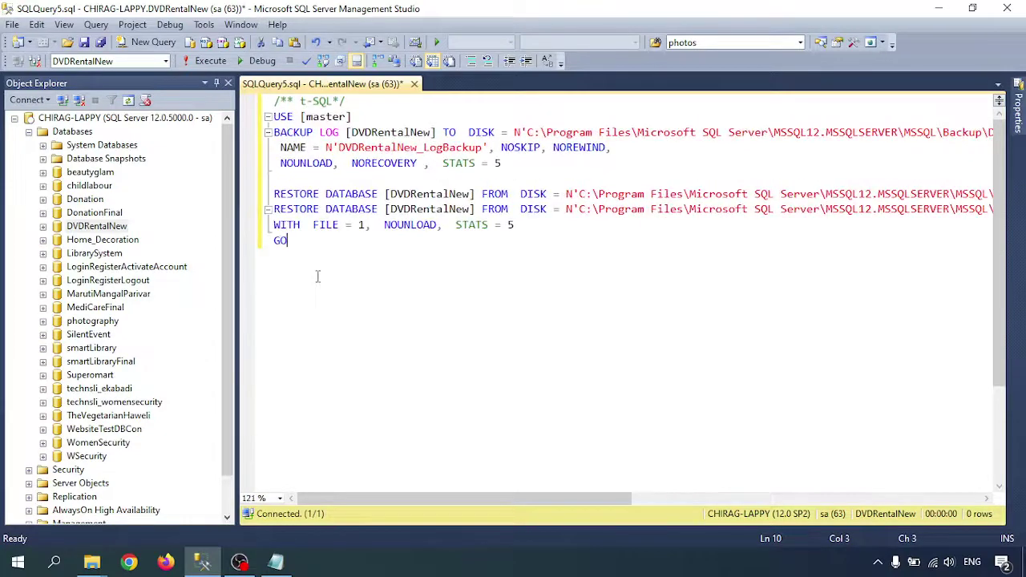
{"action": "left_click", "coordinate": [215, 82]}
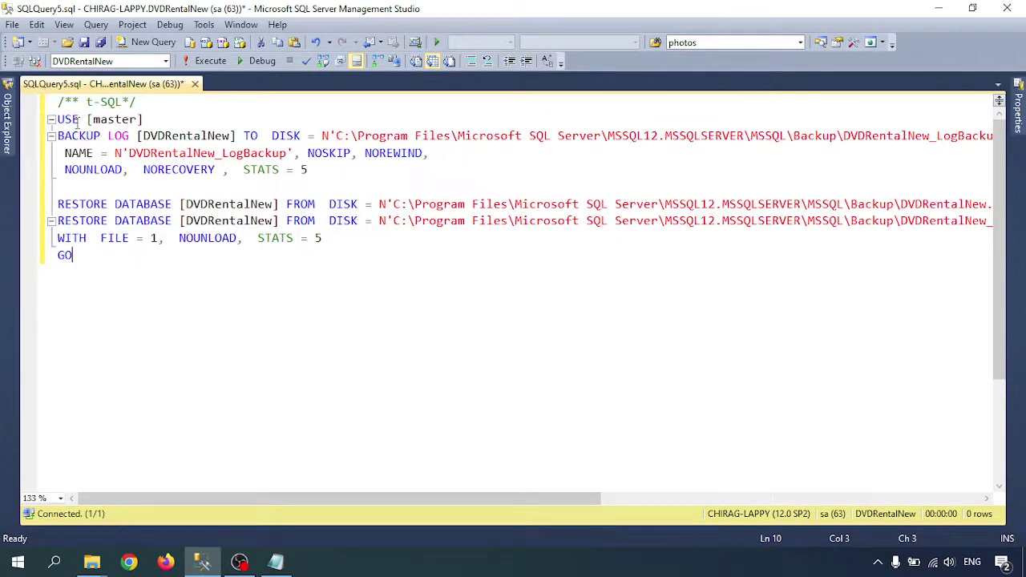
{"action": "left_click_drag", "start_coordinate": [159, 136], "coordinate": [759, 136]}
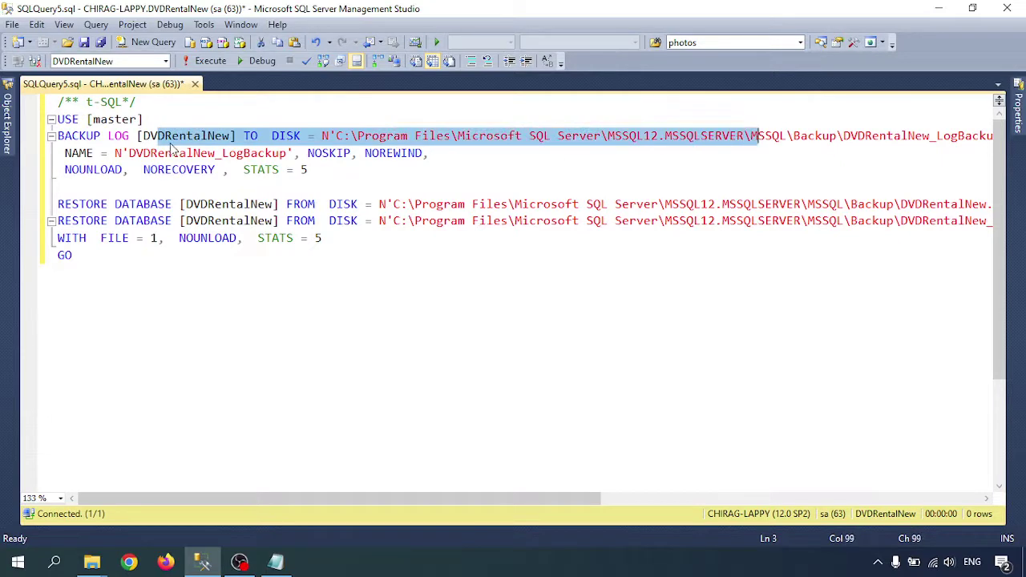
{"action": "left_click", "coordinate": [171, 140]}
{"action": "double_click", "coordinate": [173, 138]}
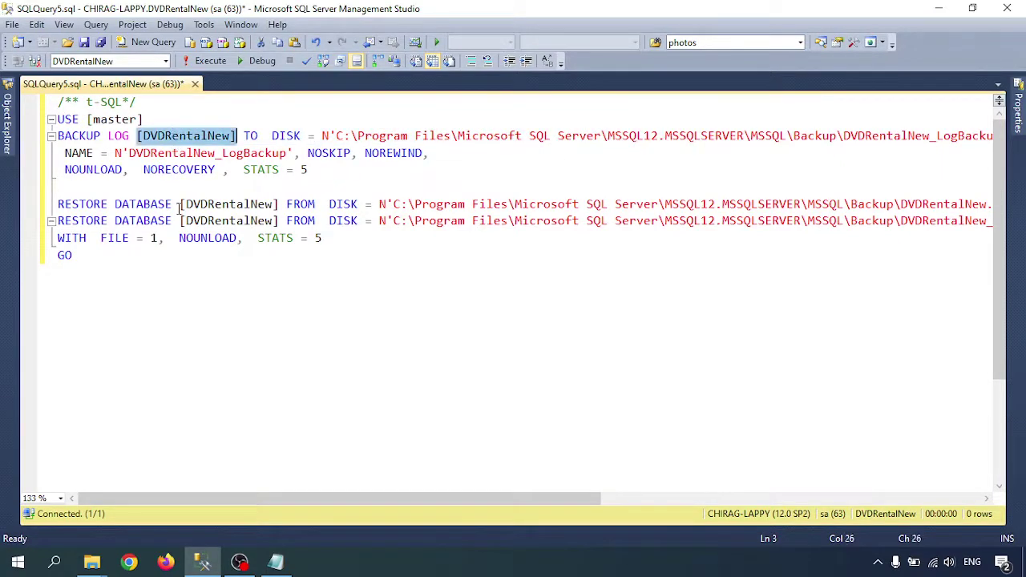
{"action": "left_click", "coordinate": [217, 206]}
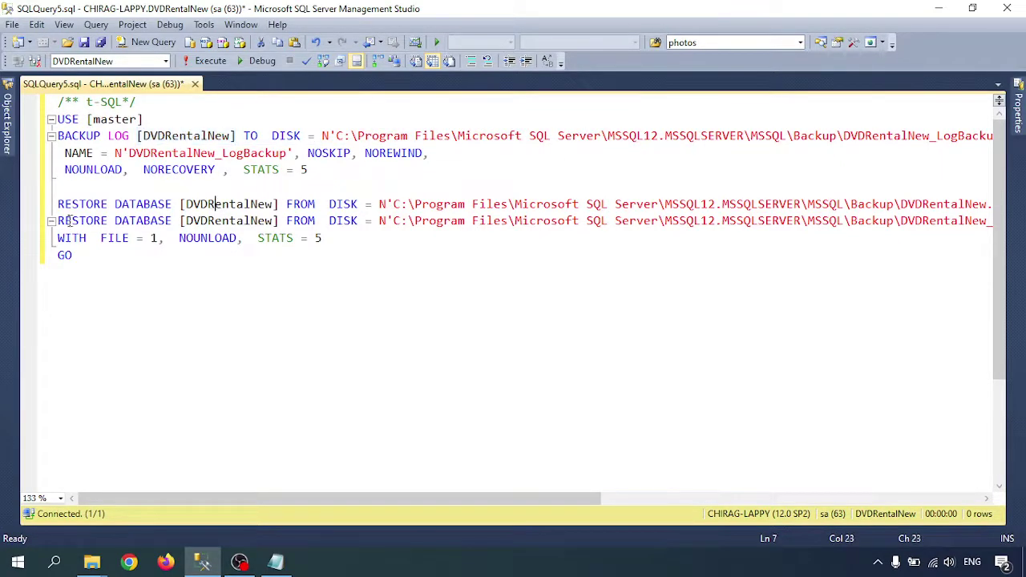
{"action": "left_click_drag", "start_coordinate": [59, 206], "coordinate": [158, 262]}
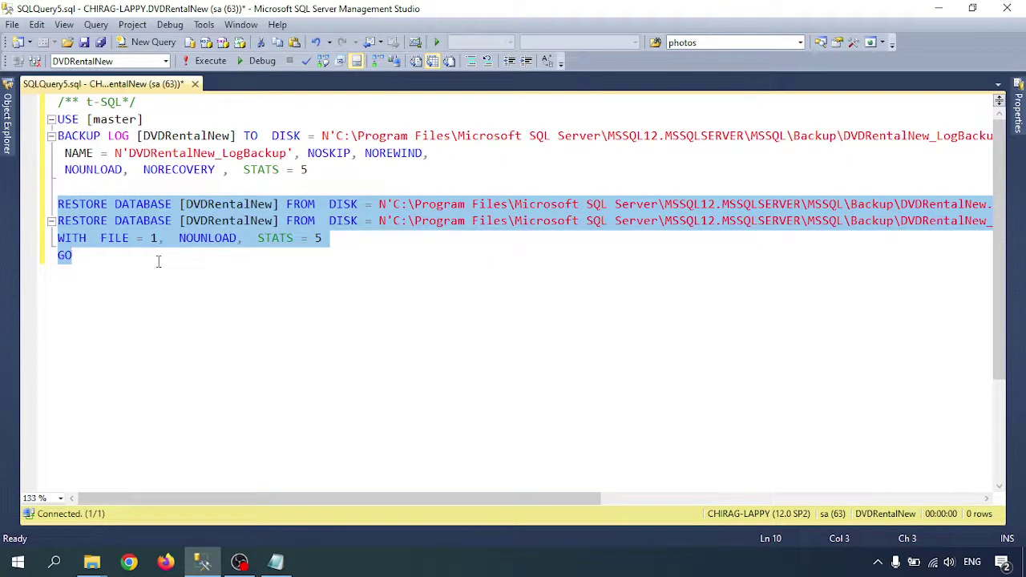
{"action": "left_click", "coordinate": [159, 262]}
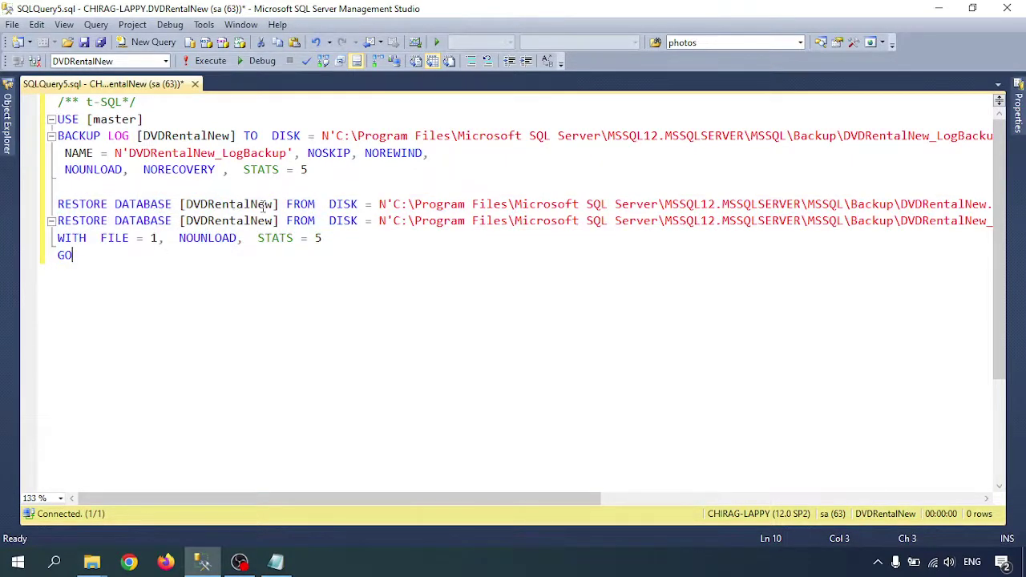
Step: Put the WITH clause of the DVDRentalNew.bak restore on its own line and check the backup file names in both RESTORE statements
{"action": "left_click_drag", "start_coordinate": [424, 205], "coordinate": [1008, 221]}
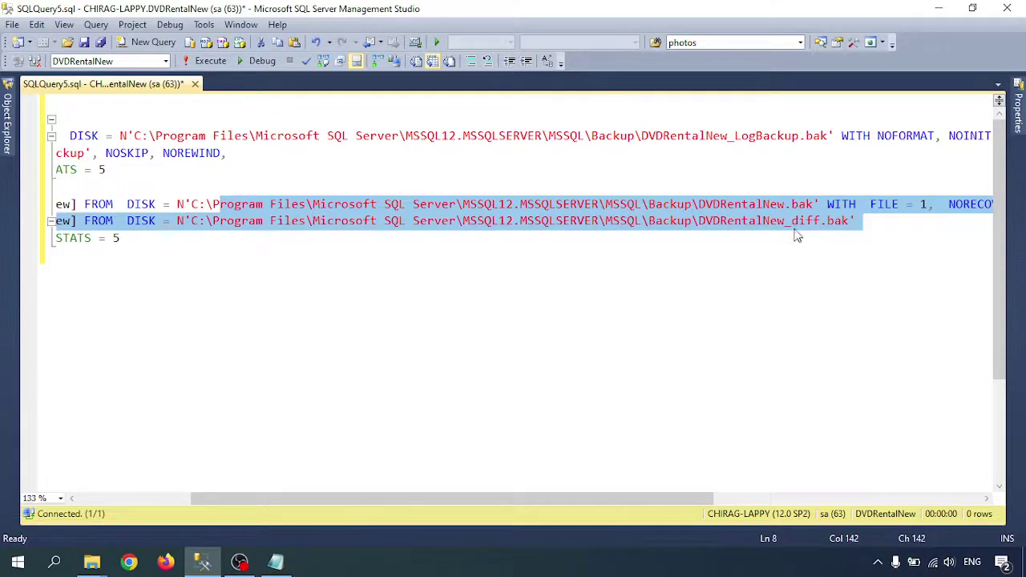
{"action": "left_click", "coordinate": [751, 208]}
{"action": "left_click", "coordinate": [826, 206]}
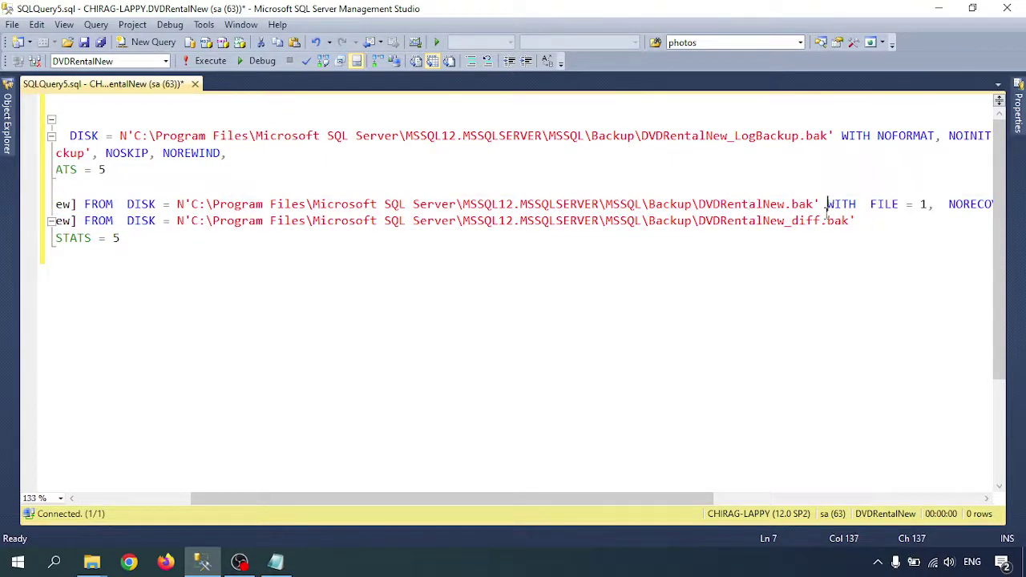
{"action": "key", "text": "Return"}
{"action": "left_click_drag", "start_coordinate": [908, 205], "coordinate": [844, 206]}
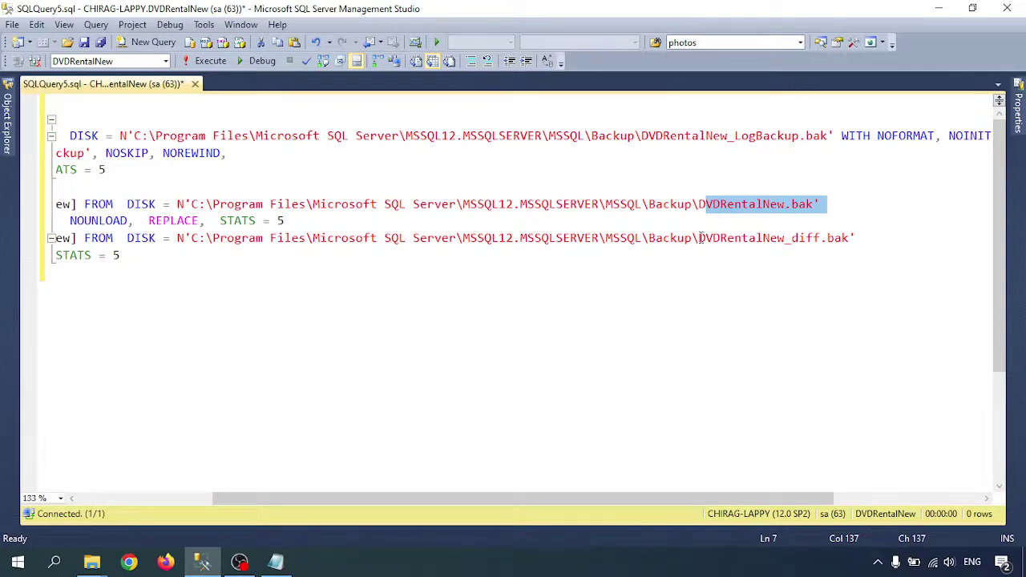
{"action": "left_click_drag", "start_coordinate": [700, 238], "coordinate": [858, 240]}
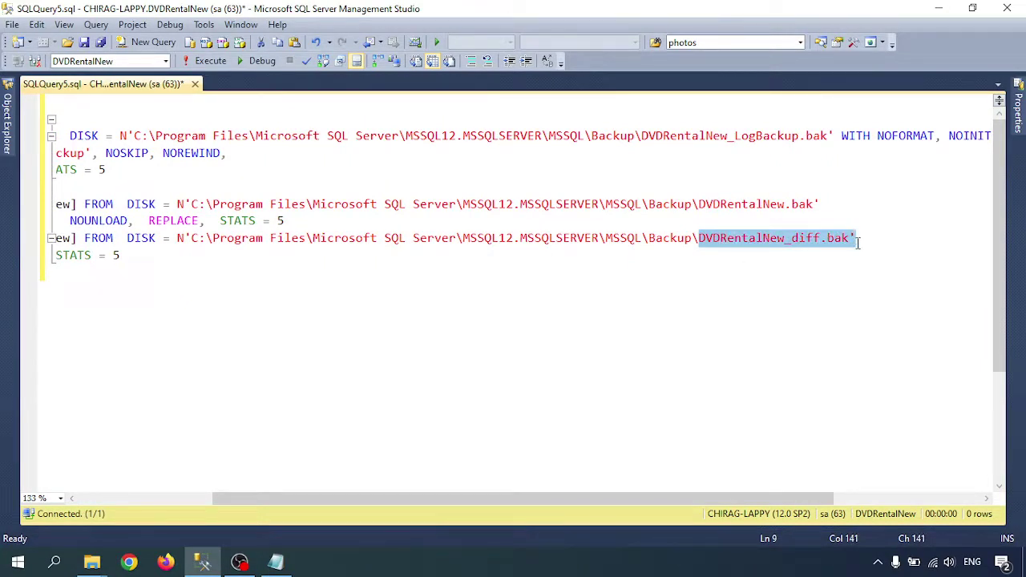
{"action": "left_click_drag", "start_coordinate": [526, 498], "coordinate": [359, 492]}
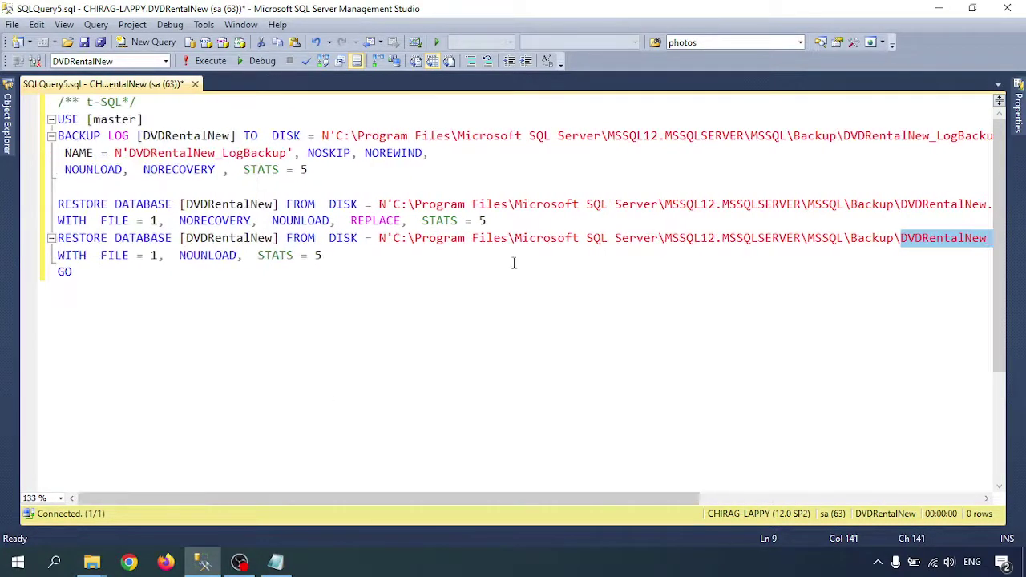
Step: Open the script's backup path in File Explorer, check DVDRentalNew.bak and DVDRentalNew_diff.bak there, and close the folder
{"action": "left_click_drag", "start_coordinate": [391, 238], "coordinate": [899, 244]}
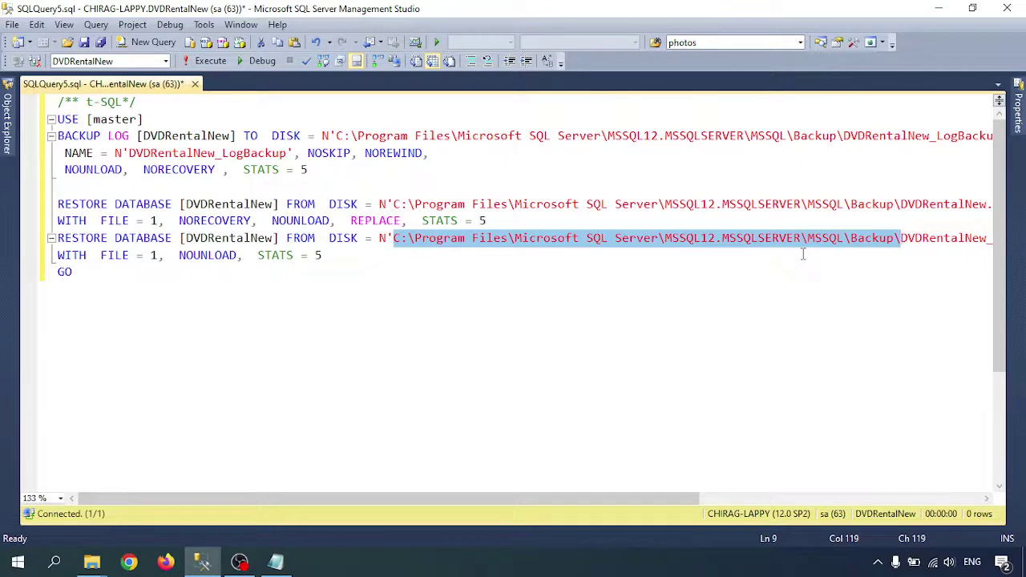
{"action": "key", "text": "super+r"}
{"action": "type", "text": "C:\\Program Files\\Microsoft SQL Server\\MSSQL12.MSSQLSERVER\\MSSQL\\Backup\\"}
{"action": "key", "text": "Return"}
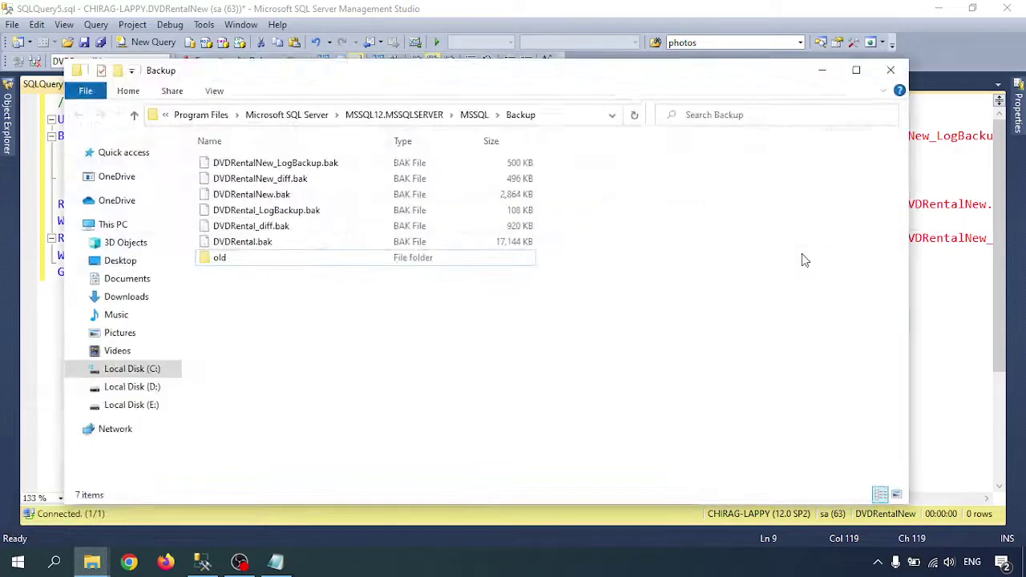
{"action": "left_click", "coordinate": [287, 183]}
{"action": "left_click", "coordinate": [287, 195]}
{"action": "left_click", "coordinate": [287, 182]}
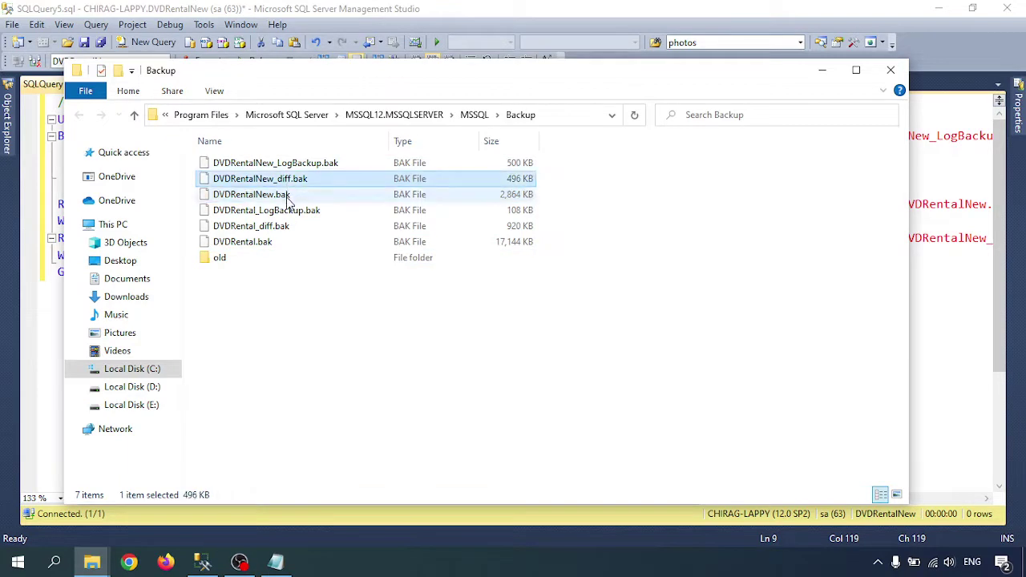
{"action": "left_click", "coordinate": [287, 198]}
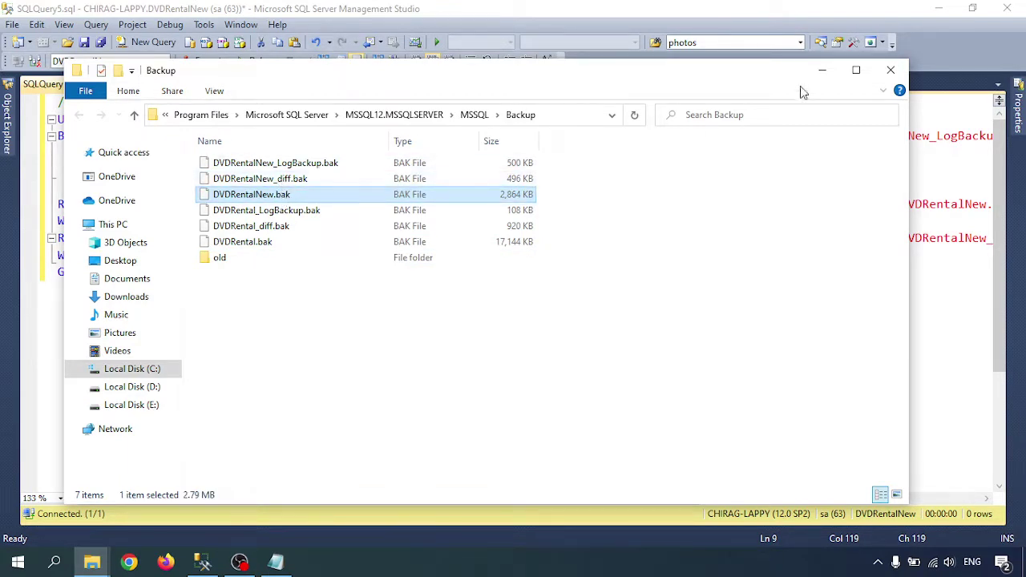
{"action": "left_click", "coordinate": [889, 70]}
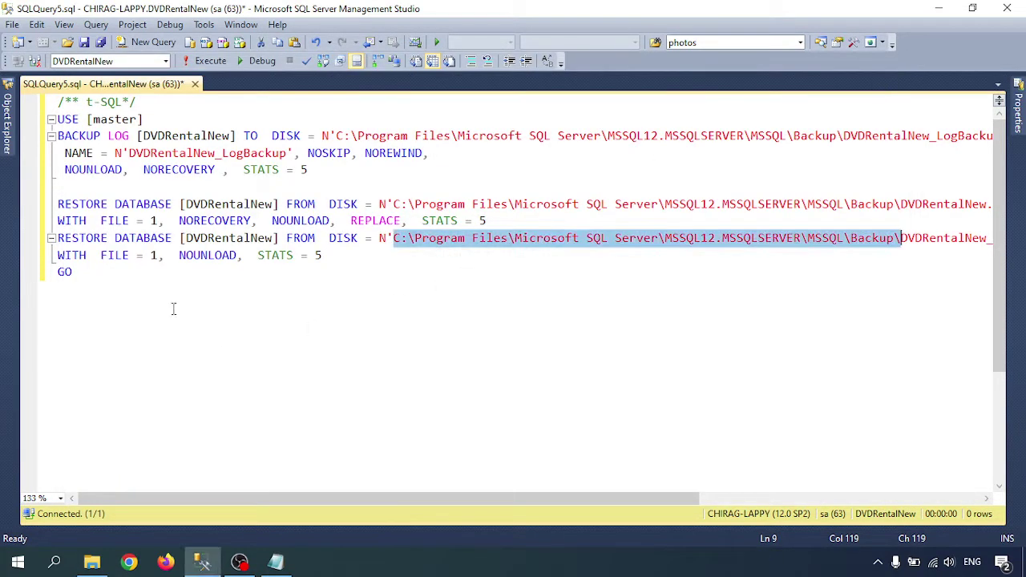
Step: Execute the whole T-SQL log backup and restore script, with no text selected, and review its output messages to the end
{"action": "left_click", "coordinate": [204, 60]}
{"action": "left_click", "coordinate": [203, 255]}
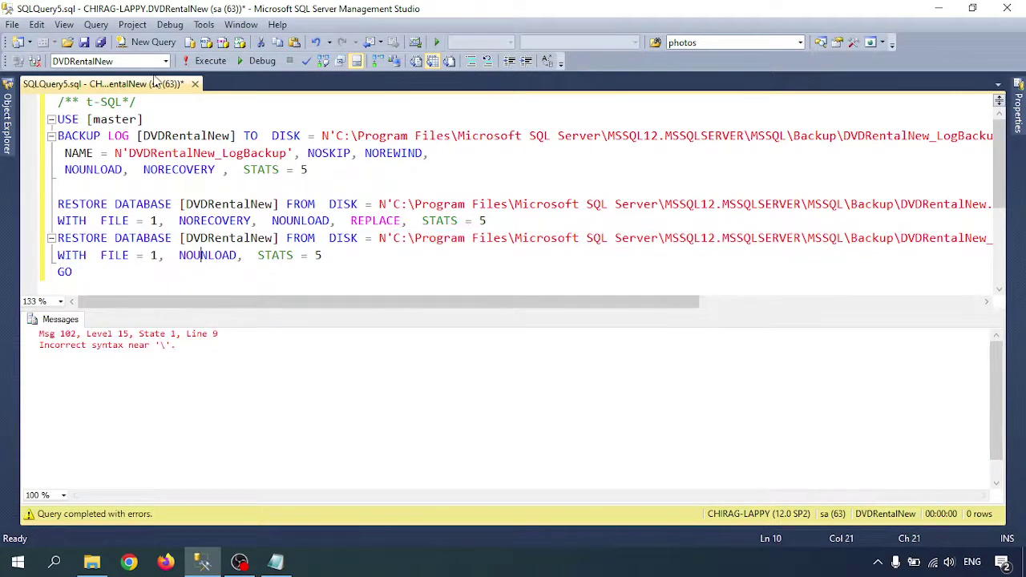
{"action": "left_click", "coordinate": [210, 65]}
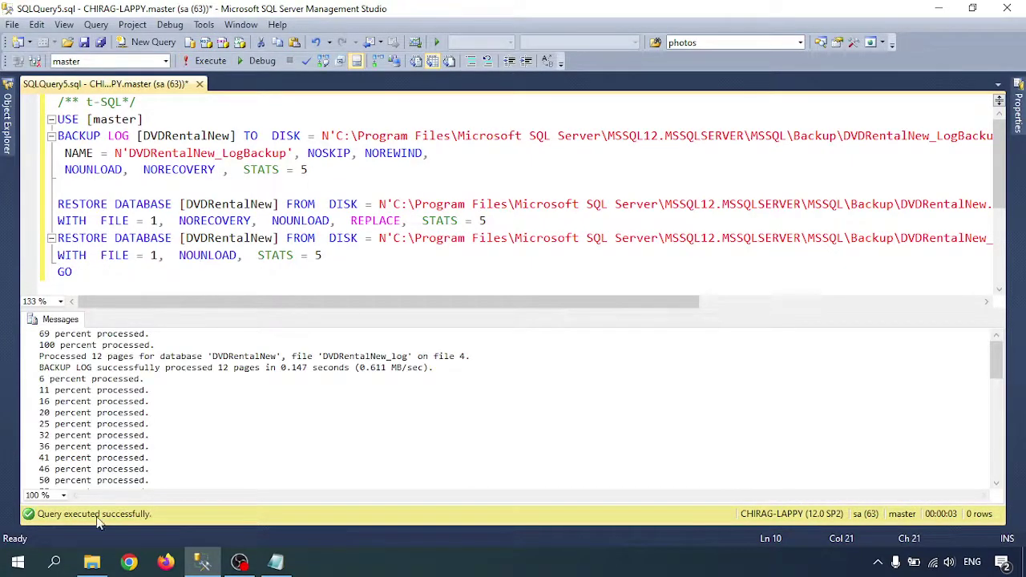
{"action": "left_click", "coordinate": [91, 378]}
{"action": "scroll", "coordinate": [80, 360], "scroll_direction": "down", "scroll_amount": 1}
{"action": "scroll", "coordinate": [80, 361], "scroll_direction": "down", "scroll_amount": 15}
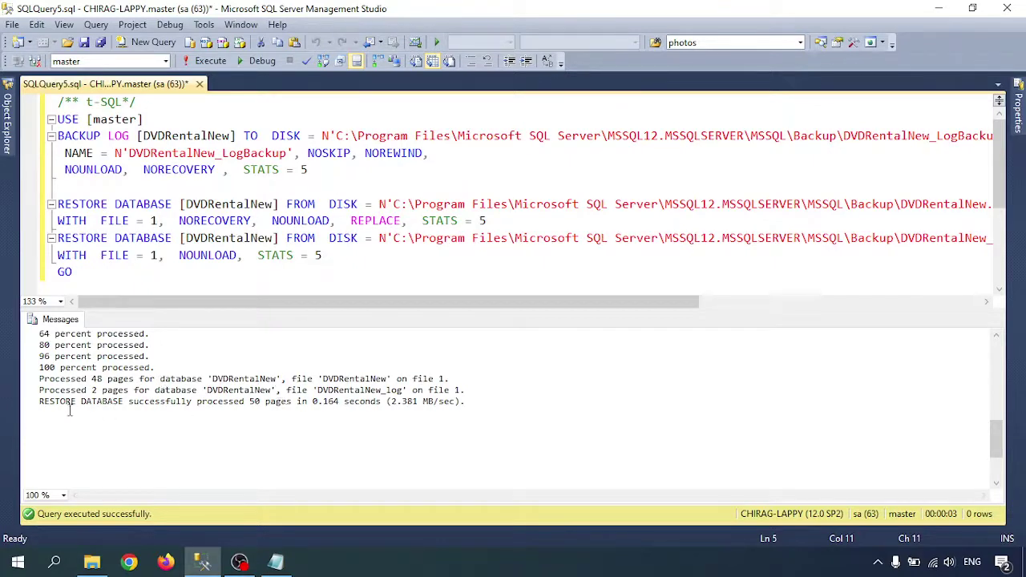
{"action": "left_click_drag", "start_coordinate": [42, 404], "coordinate": [479, 402]}
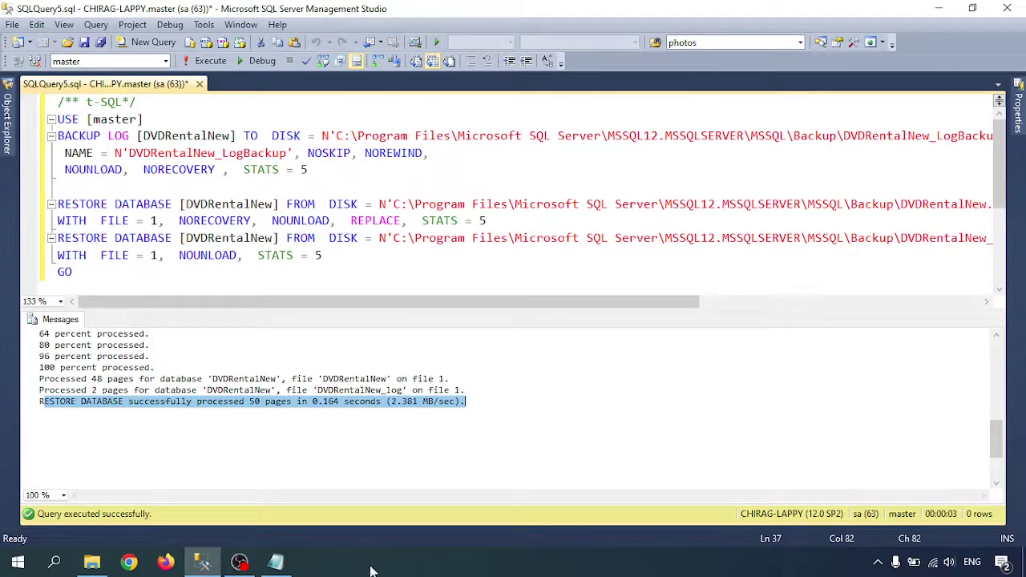
Step: Switch to the Notepad notes and review the title, the differential backup definition and the two listed restore methods
{"action": "left_click", "coordinate": [275, 561]}
{"action": "scroll", "coordinate": [402, 296], "scroll_direction": "up", "scroll_amount": 3}
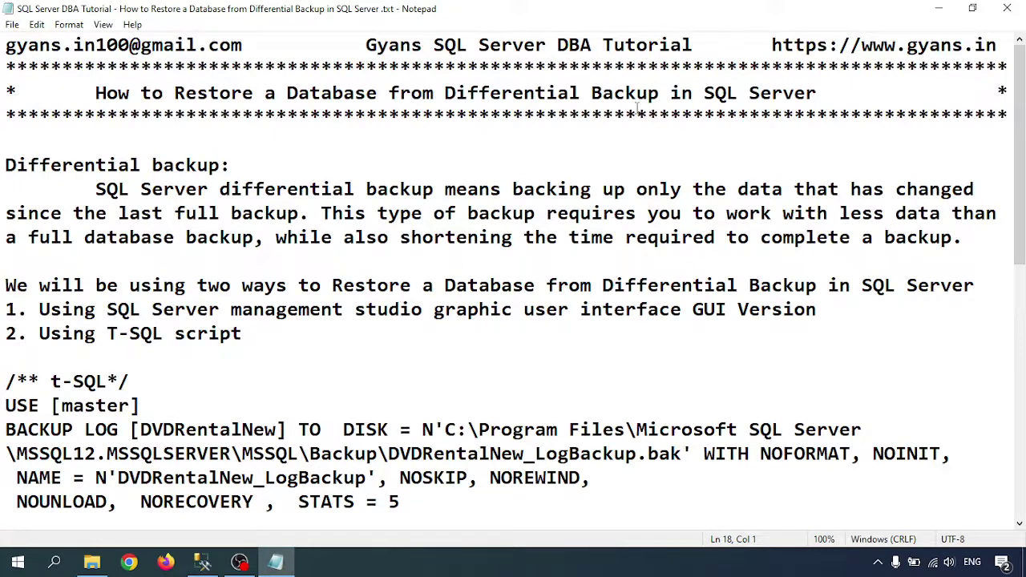
{"action": "left_click_drag", "start_coordinate": [447, 92], "coordinate": [789, 86]}
{"action": "left_click", "coordinate": [349, 247]}
{"action": "left_click_drag", "start_coordinate": [95, 189], "coordinate": [344, 257]}
{"action": "left_click", "coordinate": [344, 285]}
{"action": "left_click_drag", "start_coordinate": [107, 310], "coordinate": [401, 310]}
{"action": "left_click_drag", "start_coordinate": [333, 309], "coordinate": [339, 310]}
{"action": "left_click_drag", "start_coordinate": [118, 310], "coordinate": [417, 310]}
{"action": "left_click", "coordinate": [416, 309]}
{"action": "left_click_drag", "start_coordinate": [116, 334], "coordinate": [242, 334]}
{"action": "left_click", "coordinate": [417, 473]}
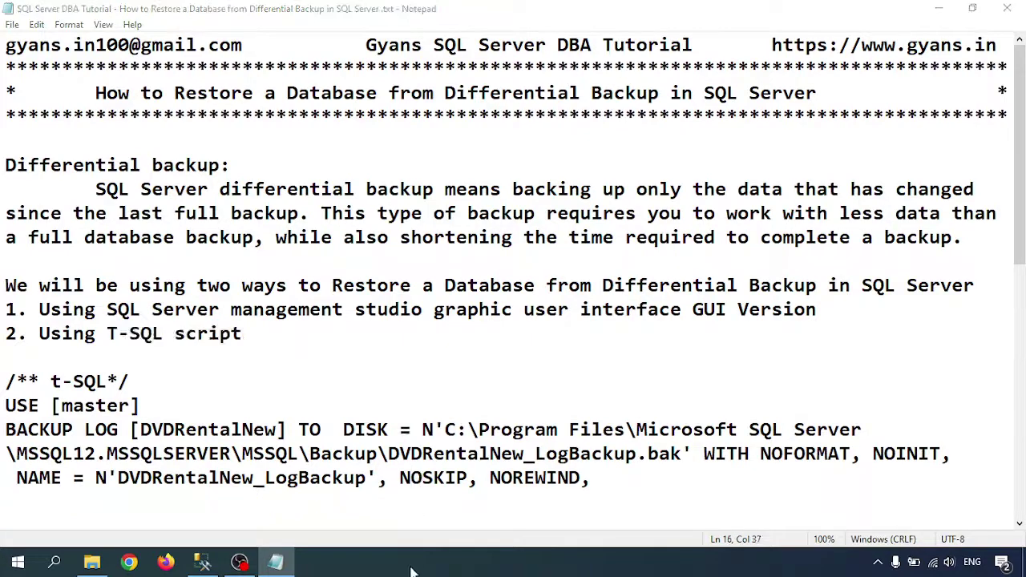